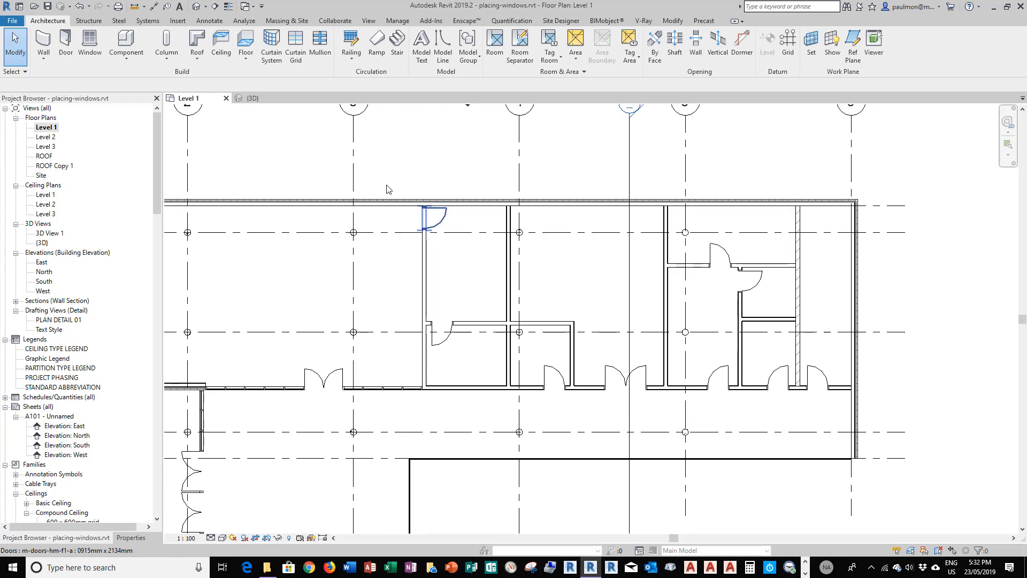
Place an M_Fixed 0915 x 1220mm window in the upper exterior wall, 1600 mm from the centre of the partition near grid 4
left_click_drag(155, 133, 157, 437)
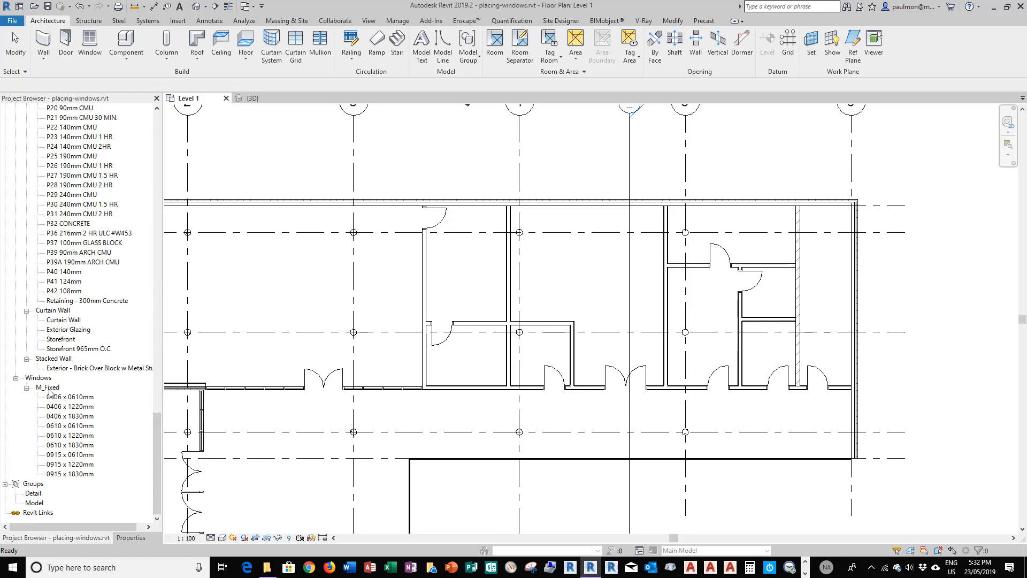
left_click(49, 389)
left_click(64, 465)
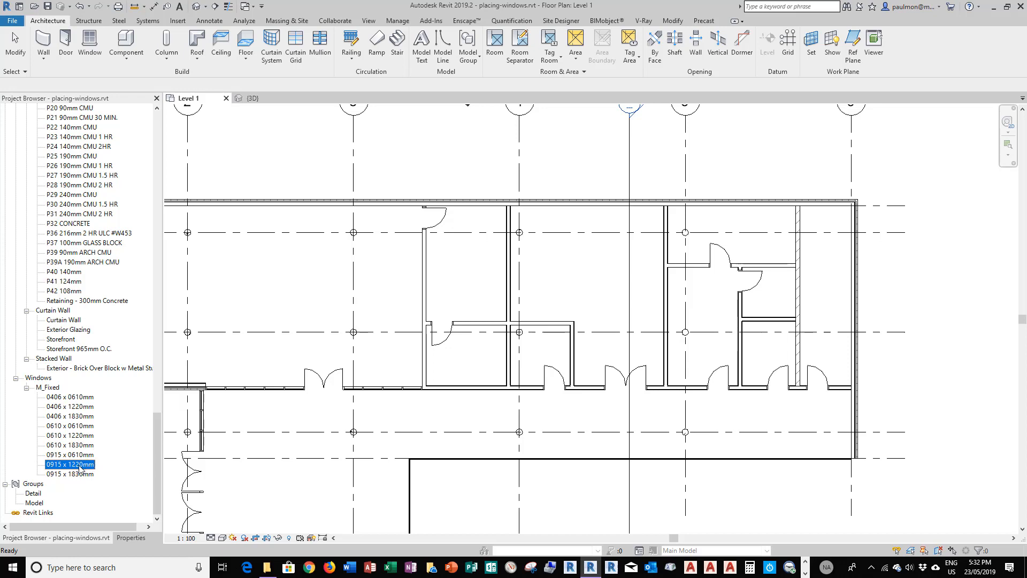
left_click_drag(75, 464, 488, 222)
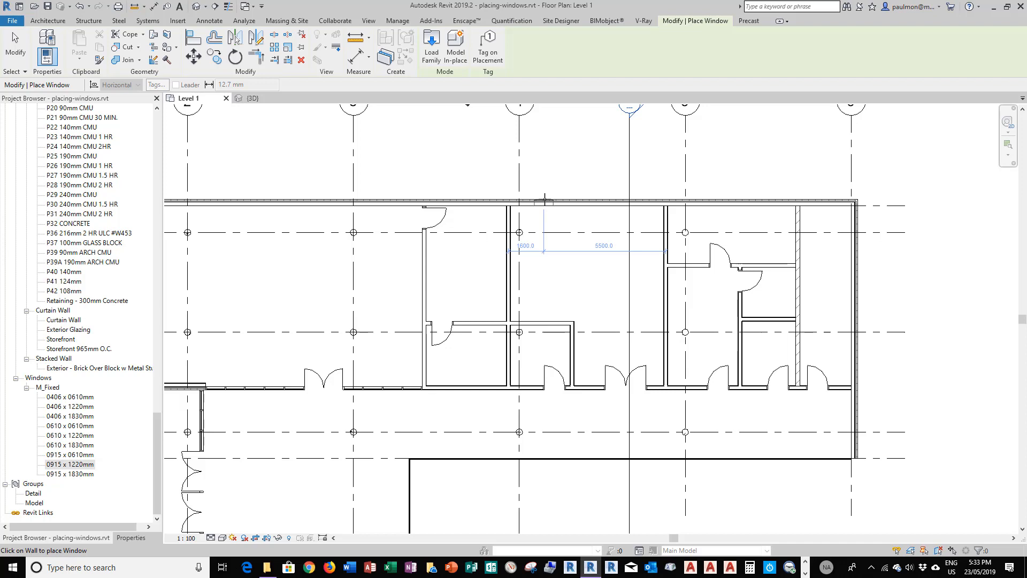
left_click(544, 200)
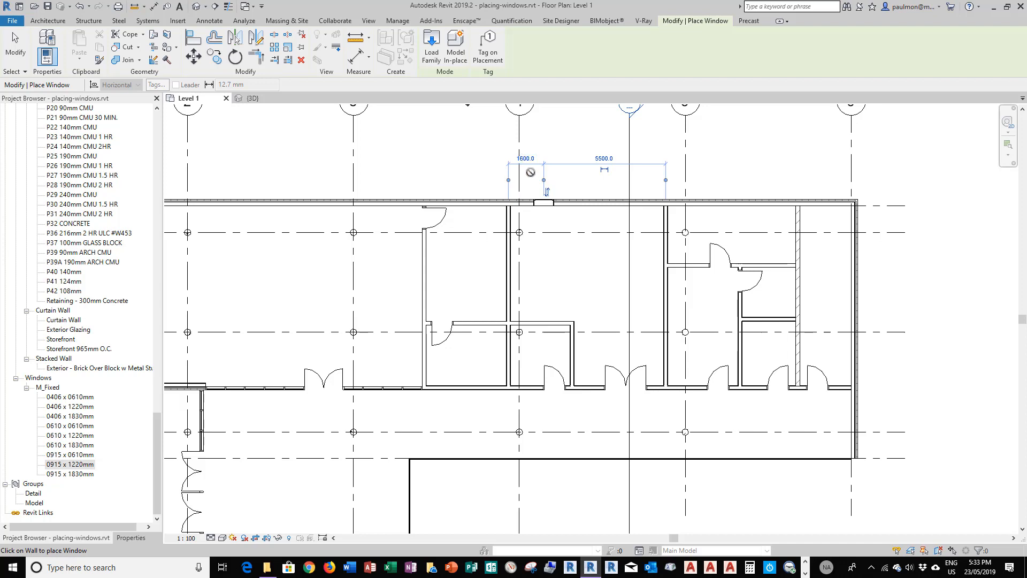
Cycle the temporary dimension's witness lines through the partition's faces and centre and the window's edges and centre
scroll(526, 159, "up", 2)
scroll(525, 159, "up", 3)
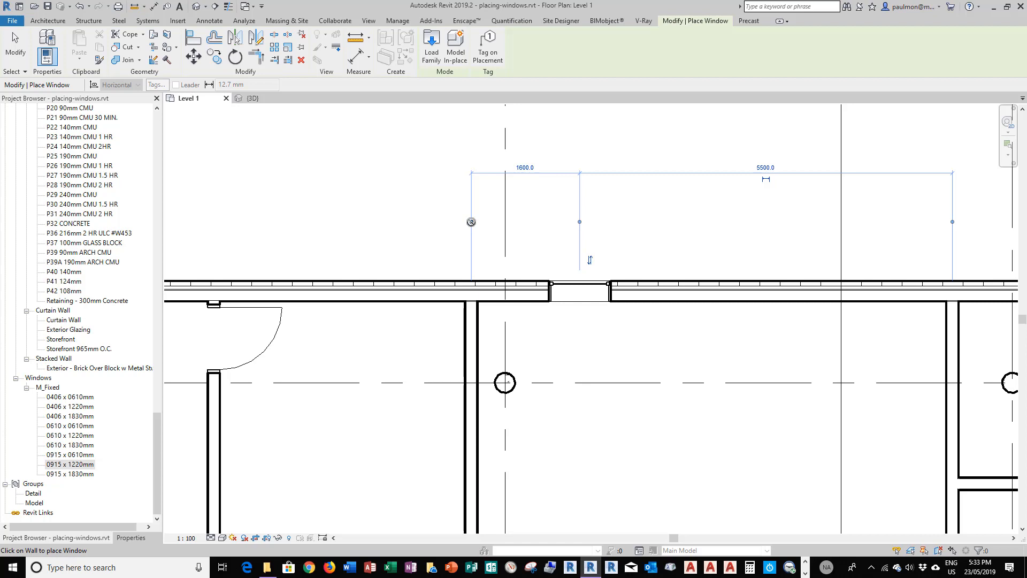
left_click(470, 222)
left_click(477, 223)
left_click(465, 222)
left_click_drag(579, 221, 610, 222)
left_click(609, 222)
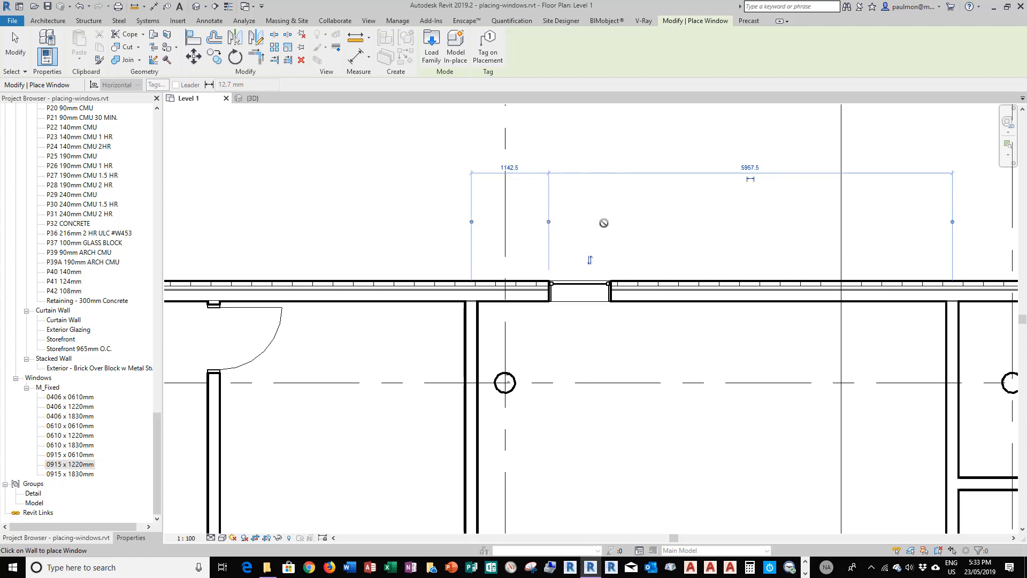
left_click(548, 221)
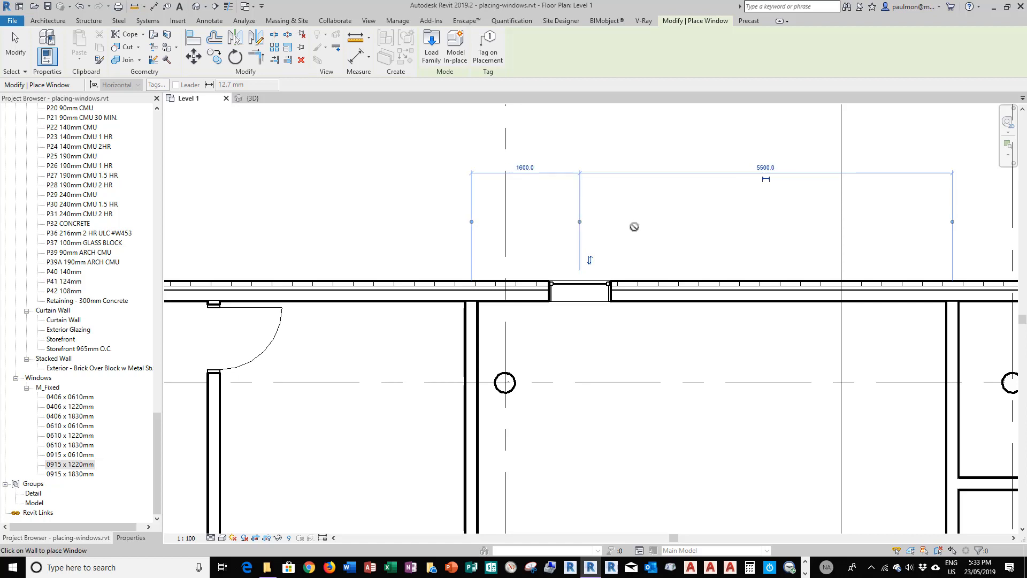
Measure the temporary dimension from the partition's room-side face to the window centre and set it to 2000 mm
left_click(525, 168)
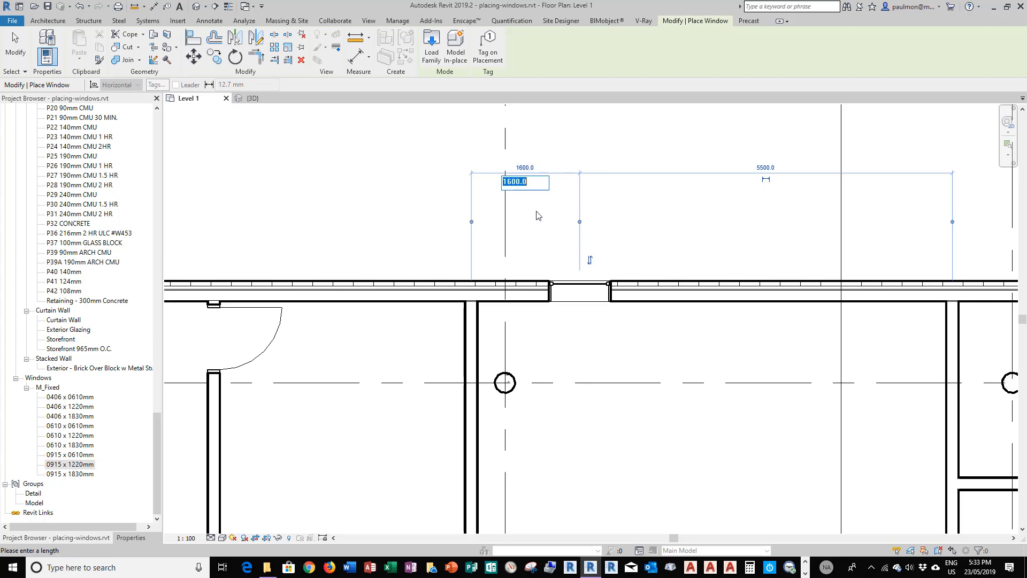
left_click(473, 223)
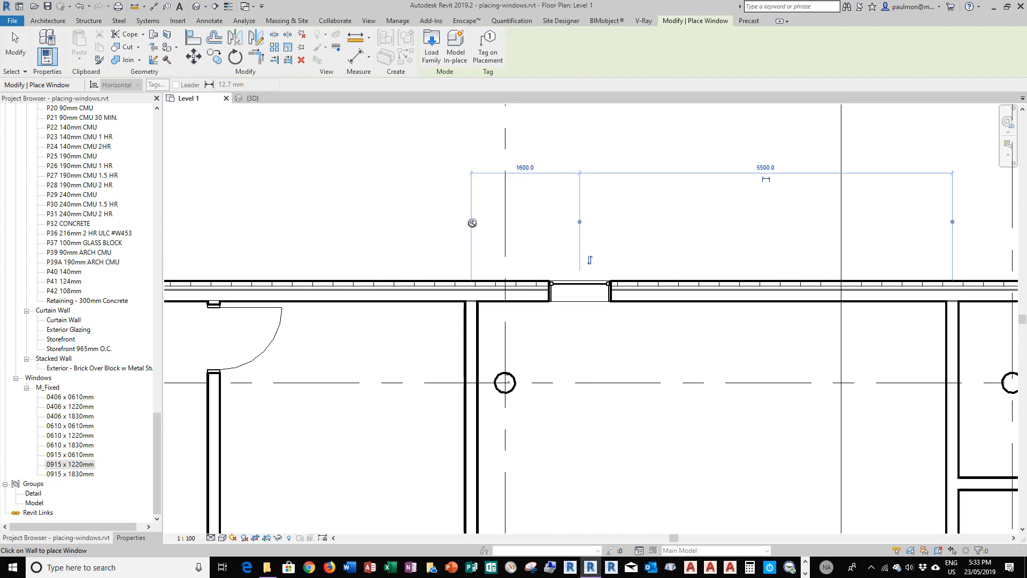
left_click_drag(472, 222, 477, 312)
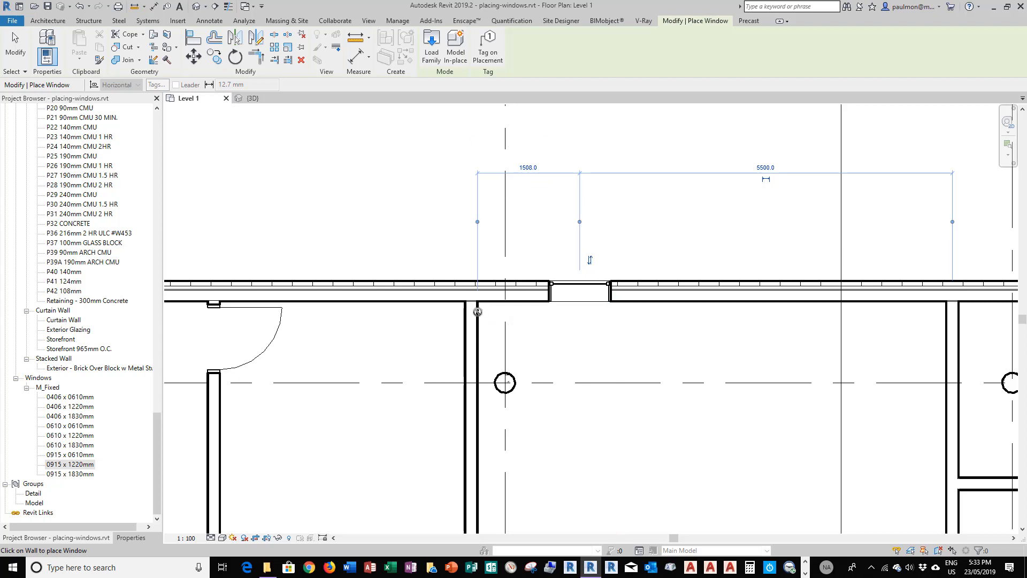
left_click(534, 168)
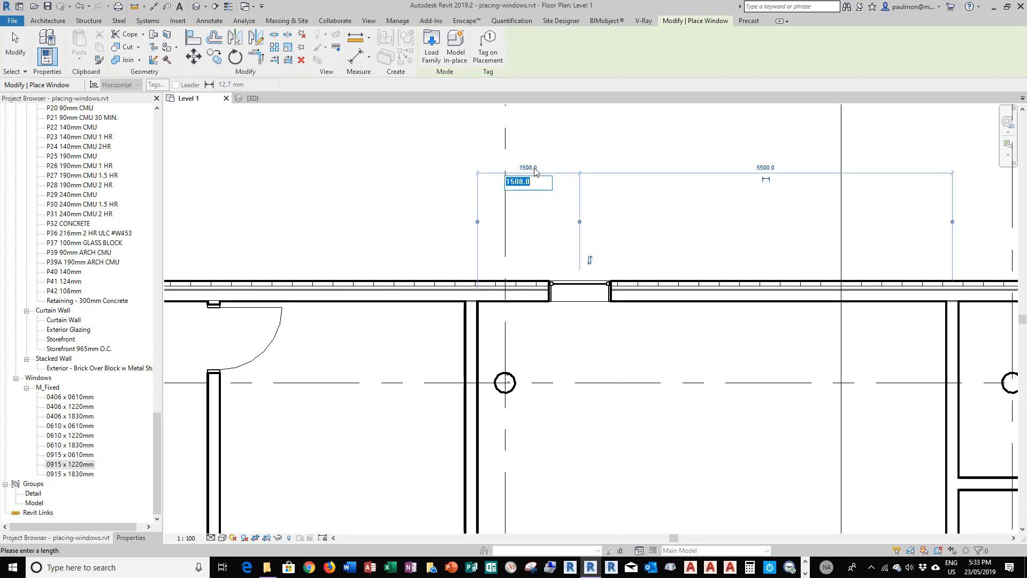
type("2000")
key("Return")
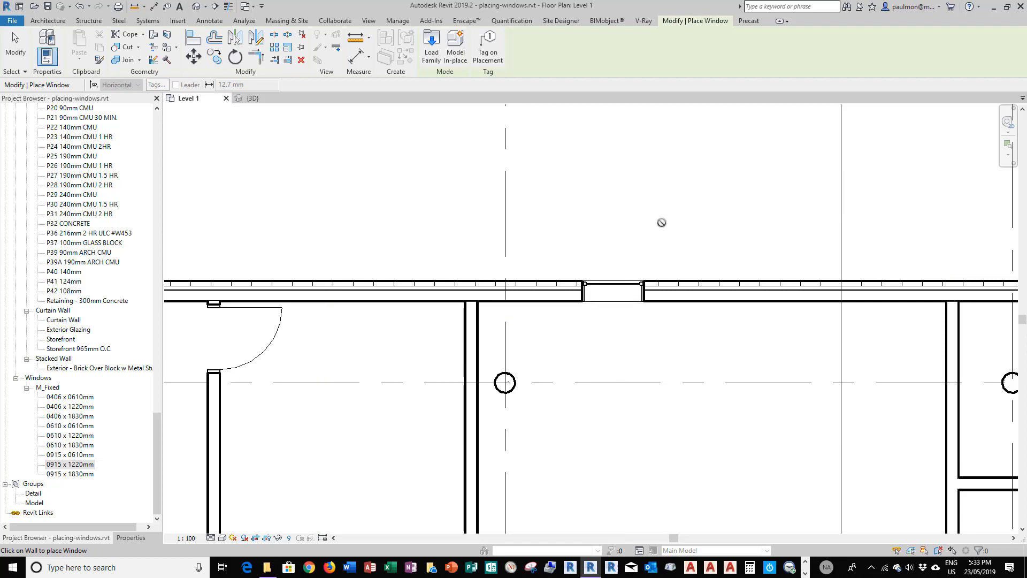
Copy the window twice along the exterior wall toward grid 5, at 1500 mm spacing
key("Escape")
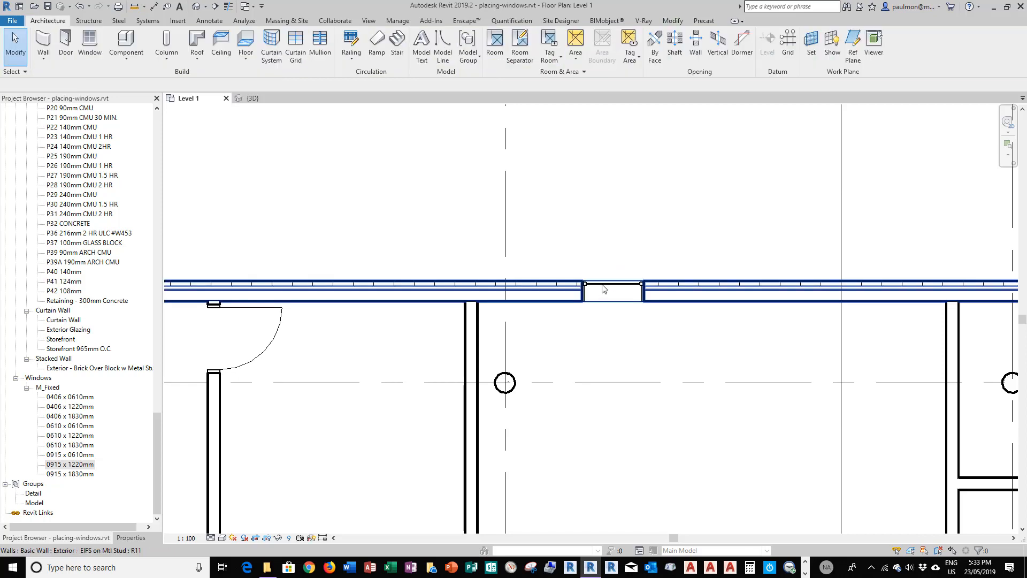
left_click(611, 286)
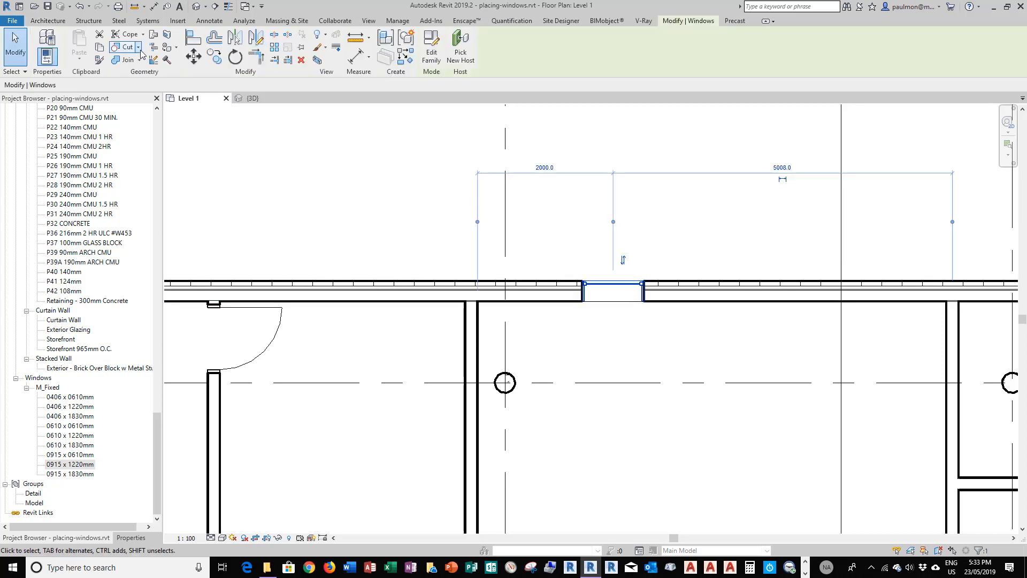
left_click(214, 57)
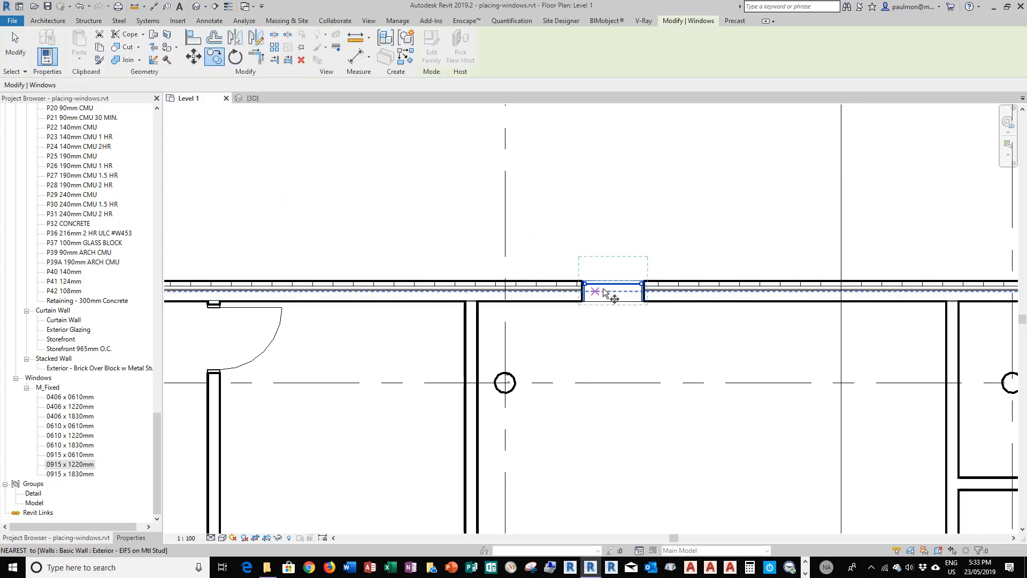
left_click(718, 284)
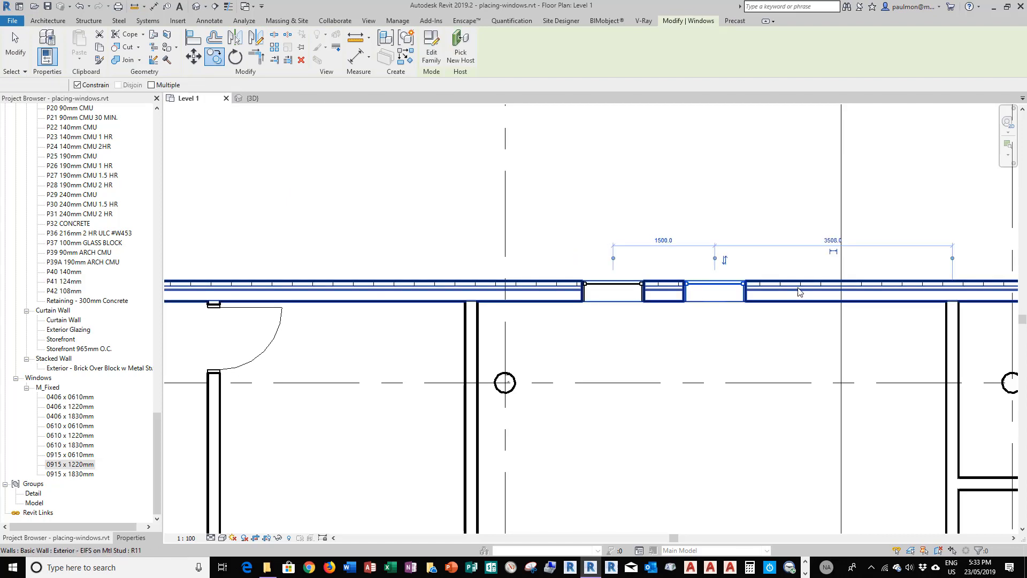
left_click(216, 58)
left_click(717, 285)
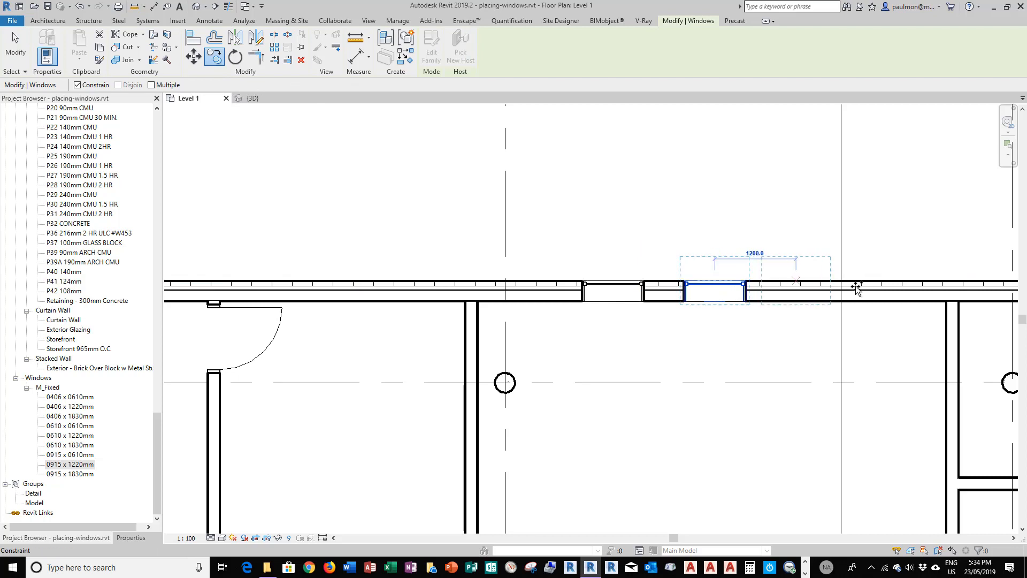
left_click(819, 284)
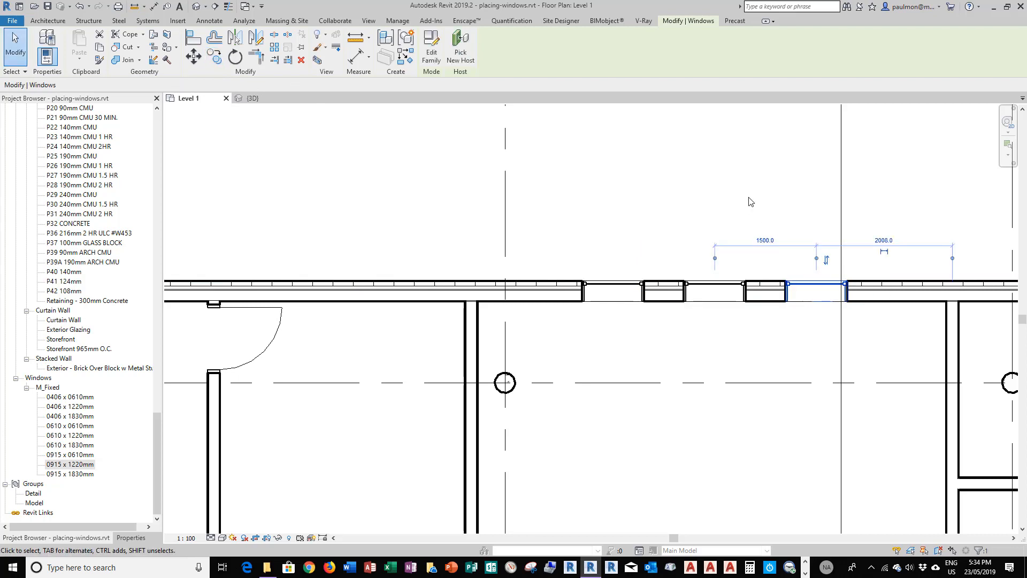
left_click(539, 210)
Add an aligned dimension string, referencing wall faces, from one partition through the three window centres to the other, above the exterior wall
scroll(340, 300, "down", 2)
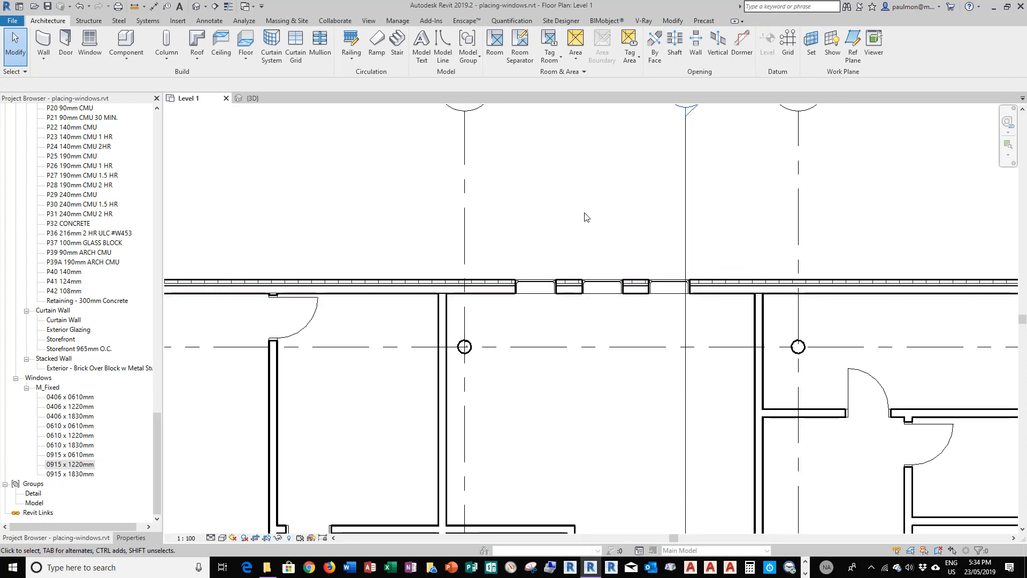
key("d")
key("i")
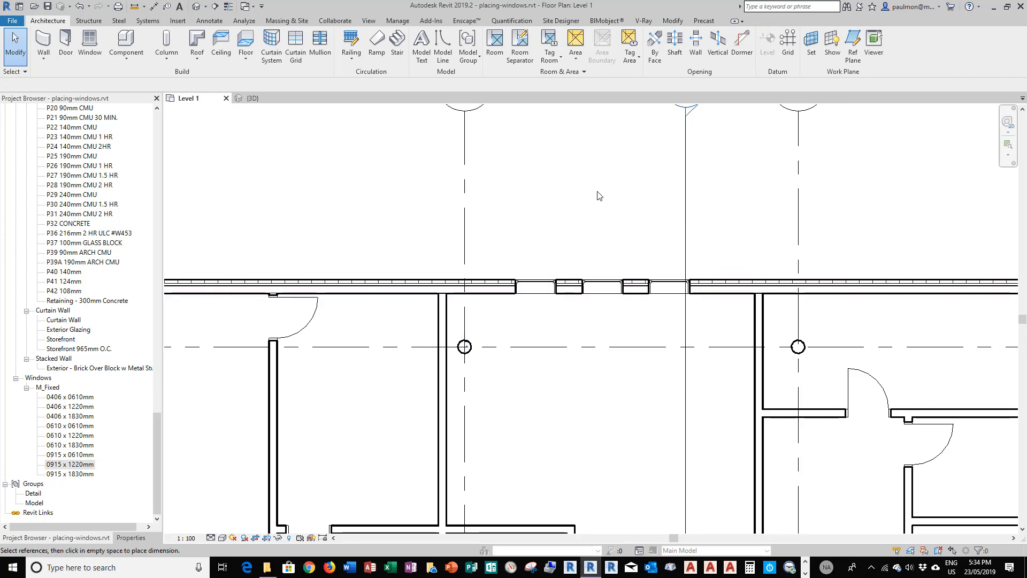
left_click(208, 22)
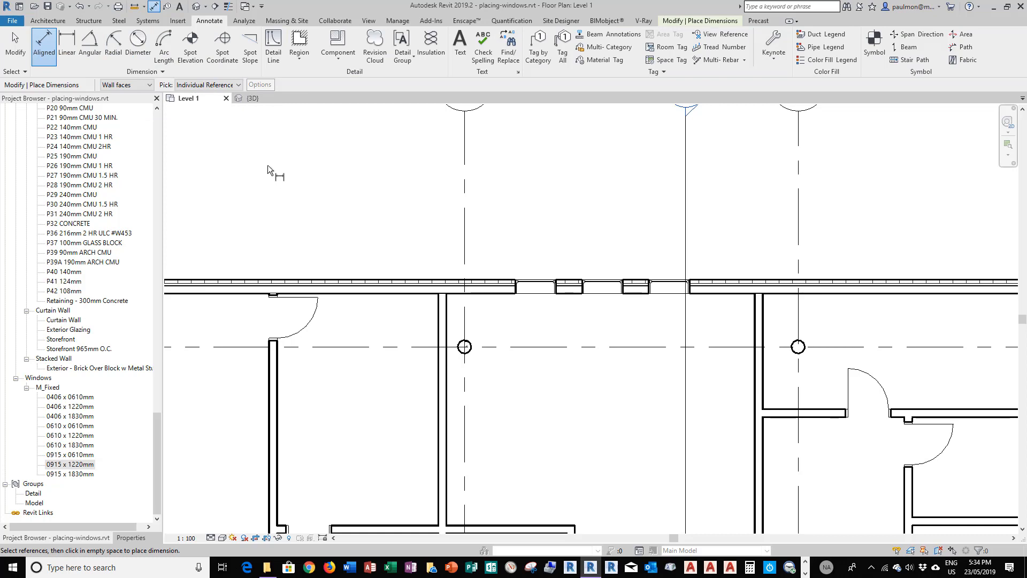
left_click(150, 86)
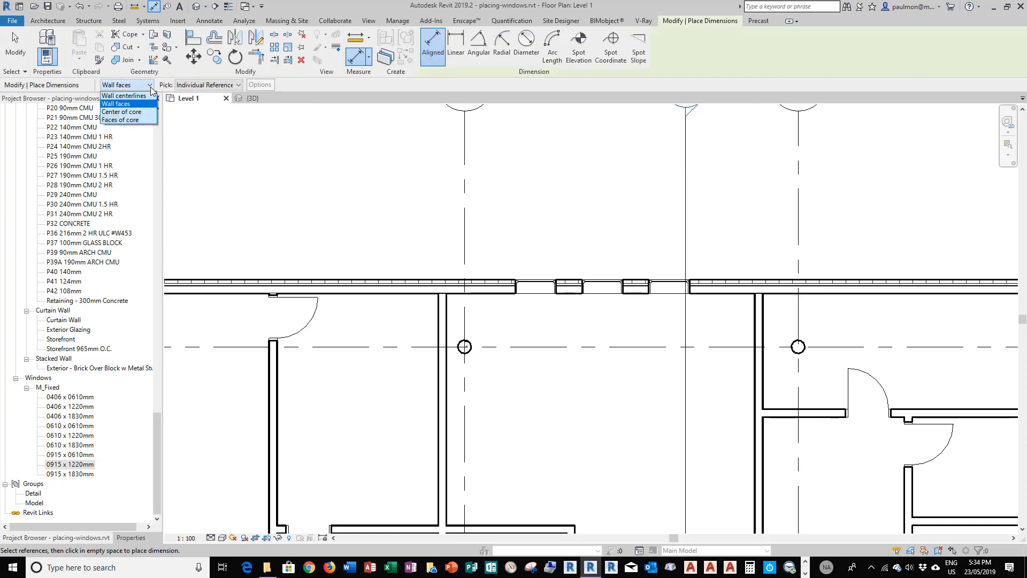
left_click(132, 104)
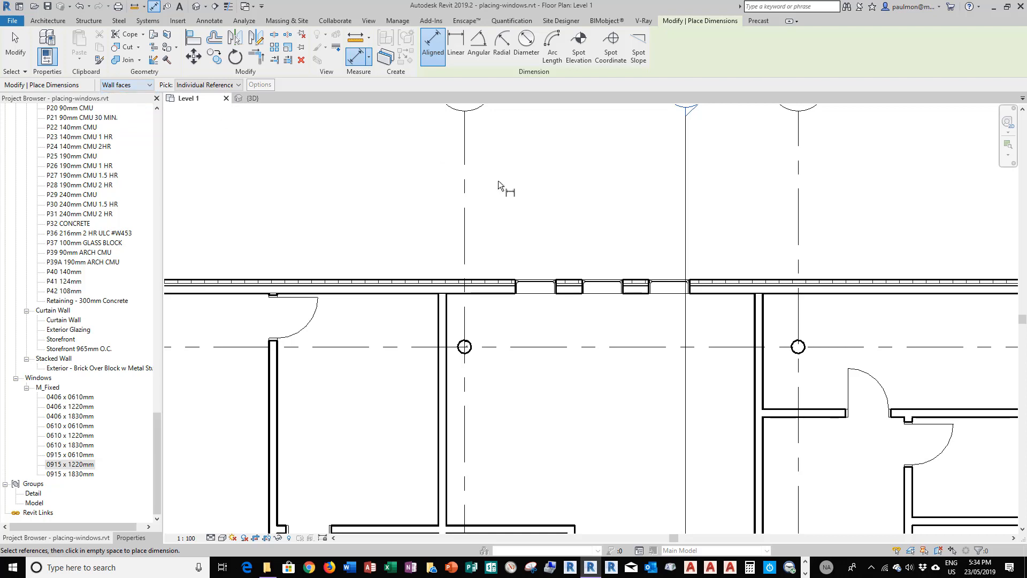
left_click(449, 320)
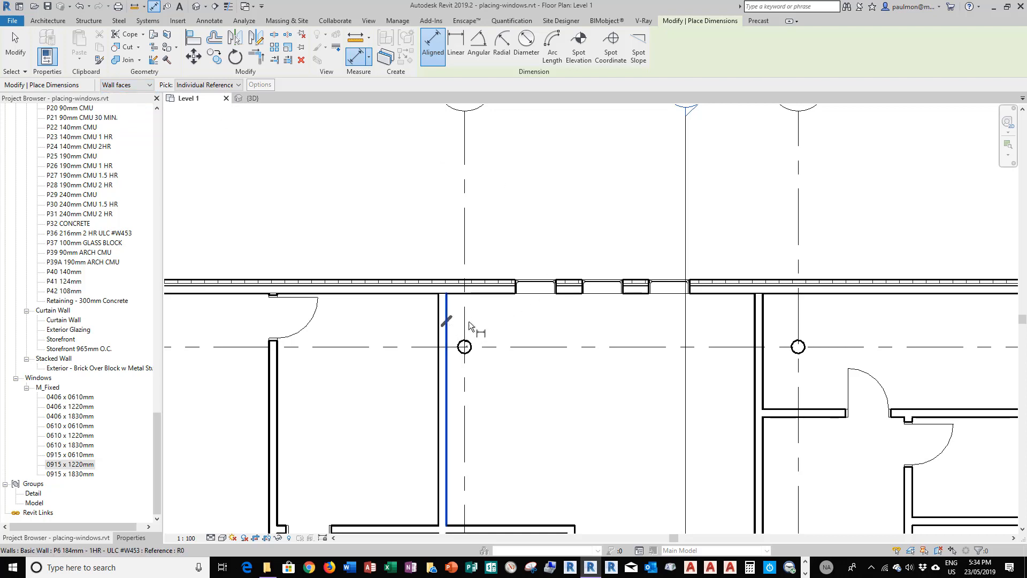
left_click(537, 289)
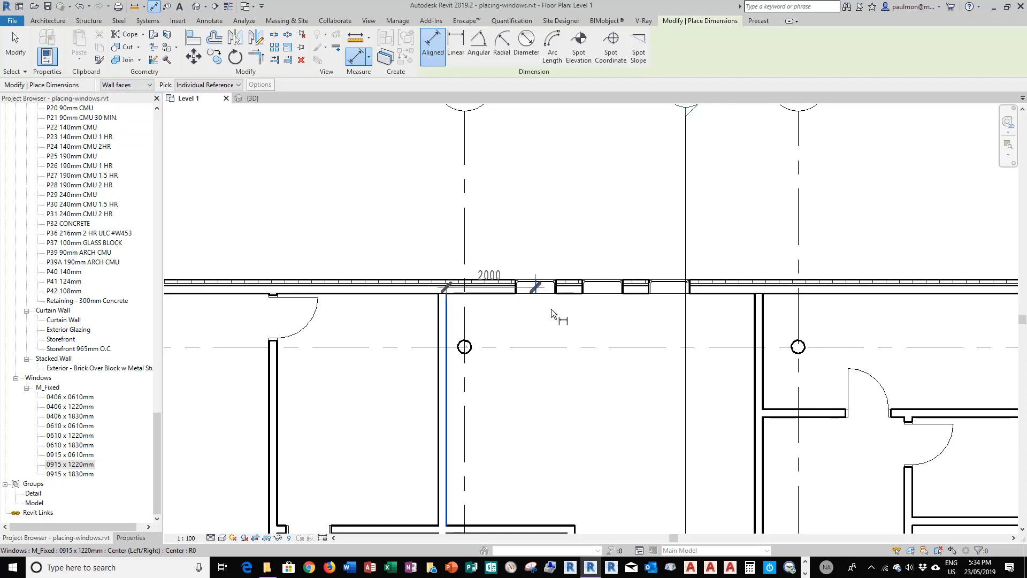
left_click(604, 289)
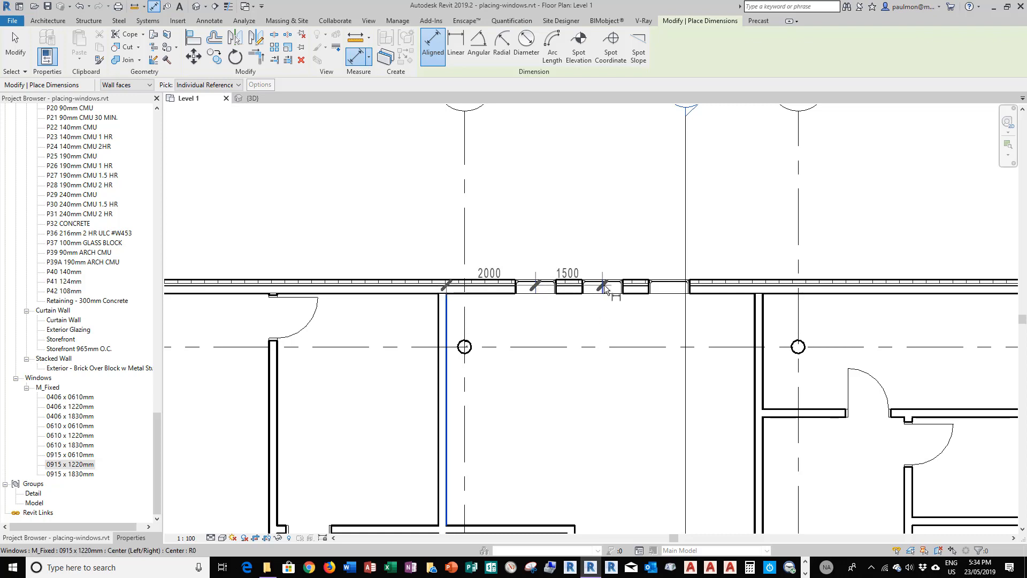
left_click(671, 289)
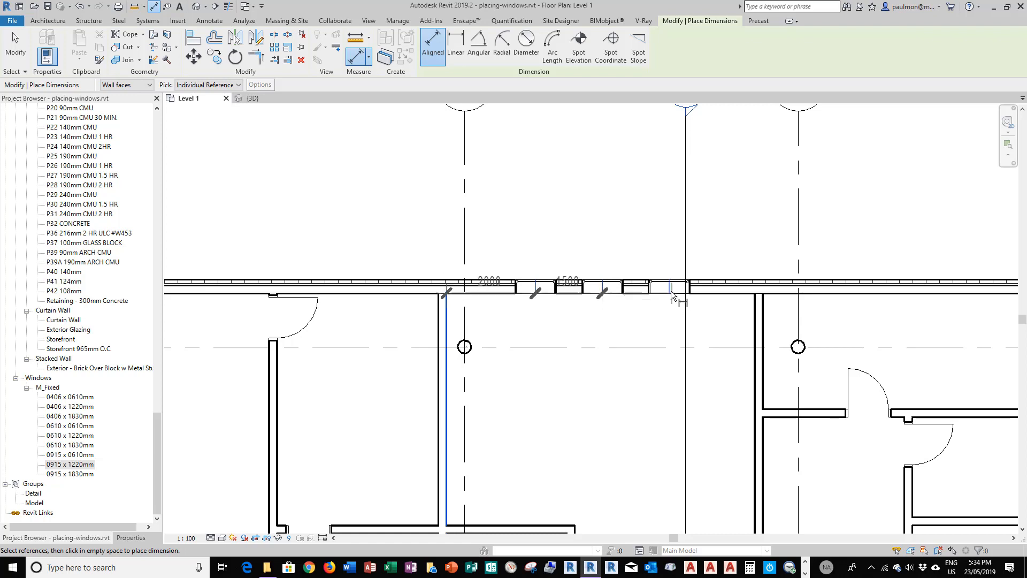
left_click(753, 319)
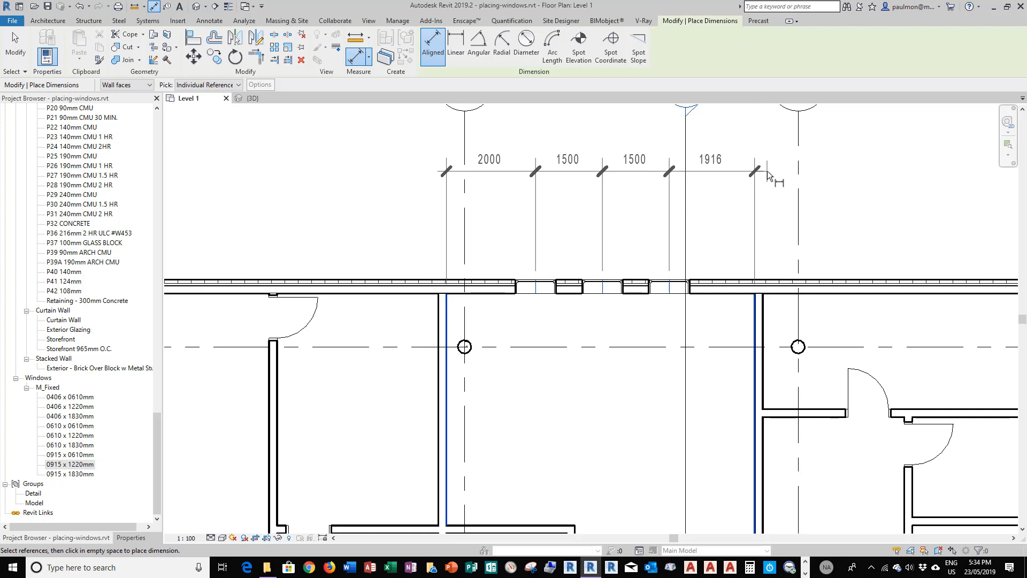
left_click(768, 174)
Apply the equality constraint to the dimension string to space the three windows evenly between the partitions
scroll(598, 294, "down", 1)
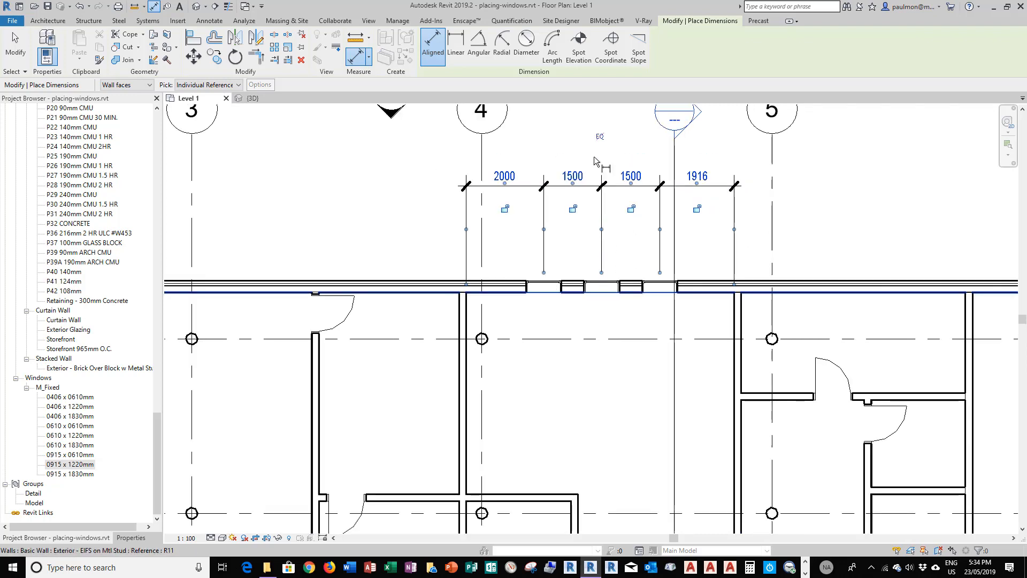
scroll(596, 137, "up", 3)
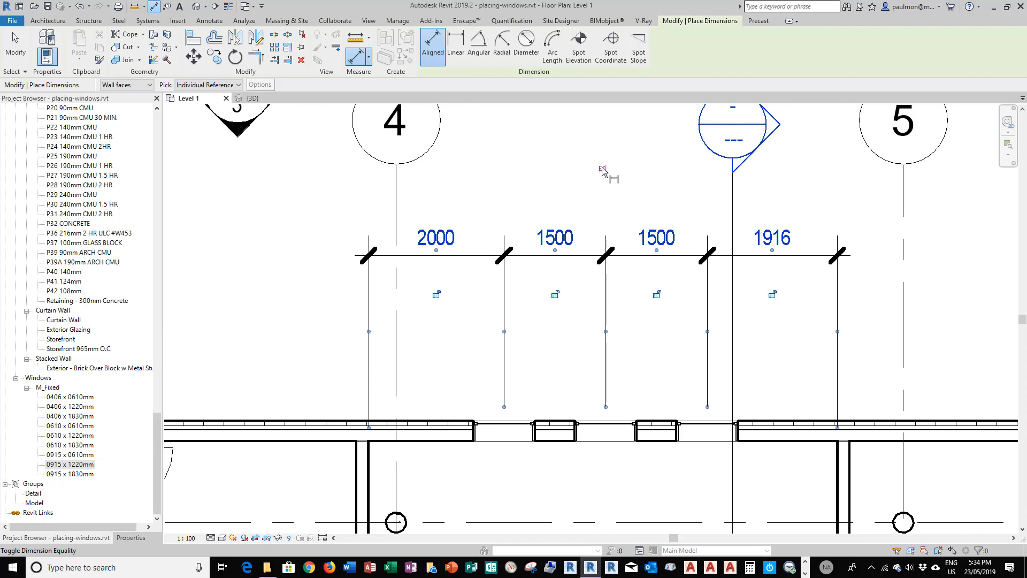
left_click(603, 171)
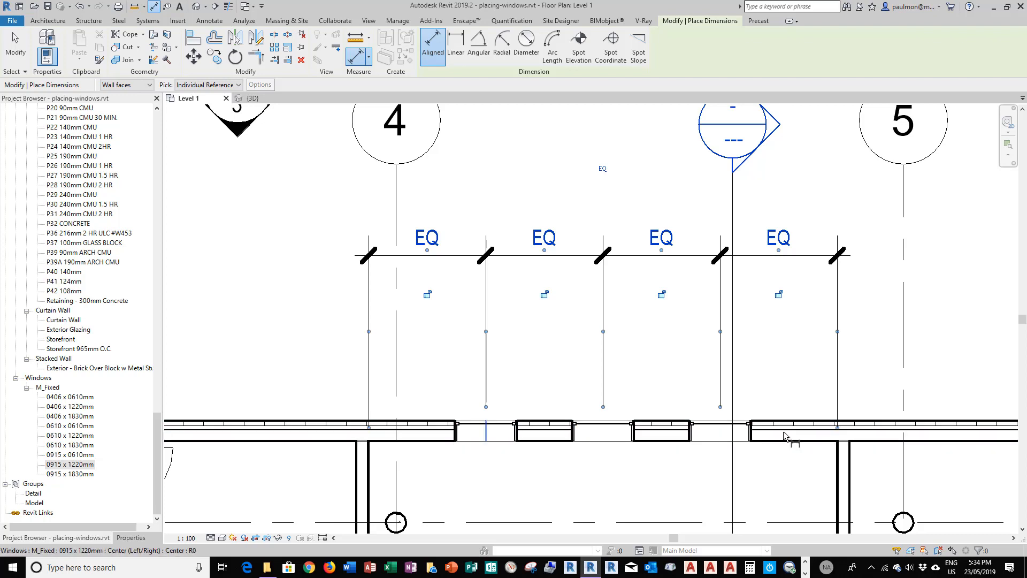
key("Escape")
key("Escape")
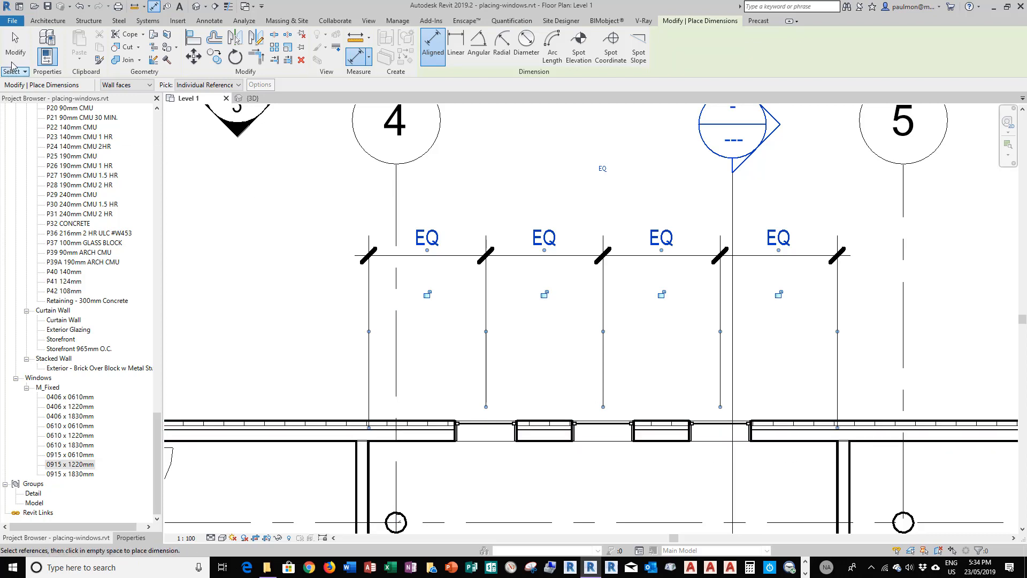
Try moving the partition near grid 4 toward grid 3, to 3400 mm from the neighbouring partition, to test the equal window spacing
scroll(538, 282, "down", 2)
scroll(574, 253, "down", 1)
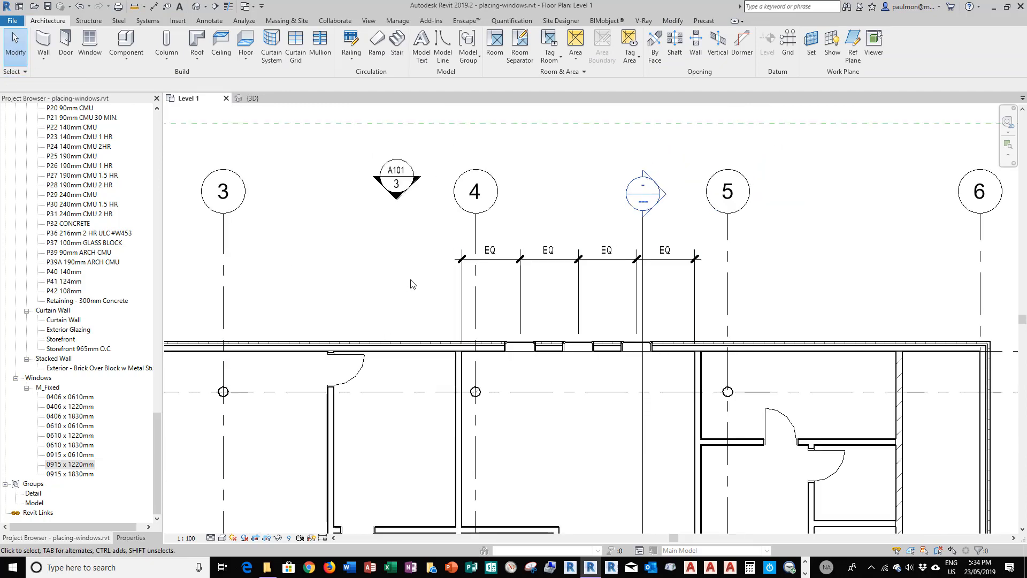
left_click(458, 383)
left_click_drag(447, 378, 434, 378)
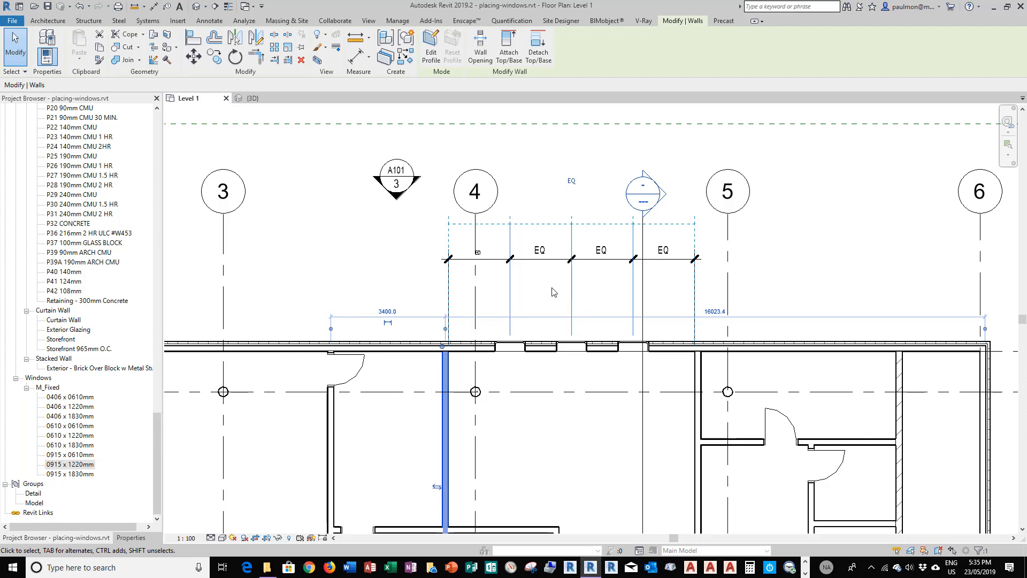
left_click(608, 294)
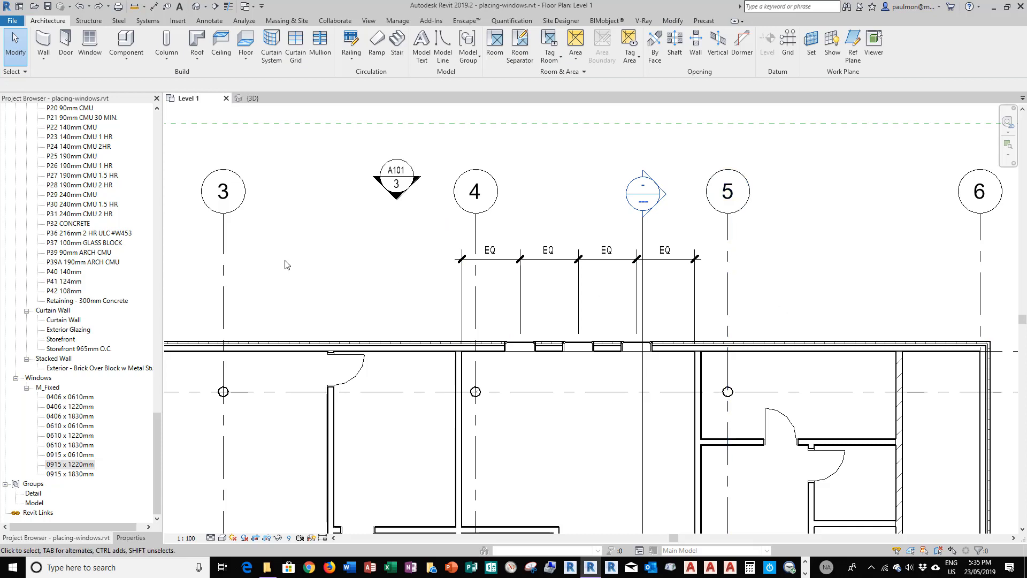
Place two more 0915 x 1220mm fixed windows, matching an existing one, in the exterior wall between the partitions flanking the bay from grid 5 toward grid 6
scroll(286, 265, "down", 2)
scroll(506, 335, "up", 3)
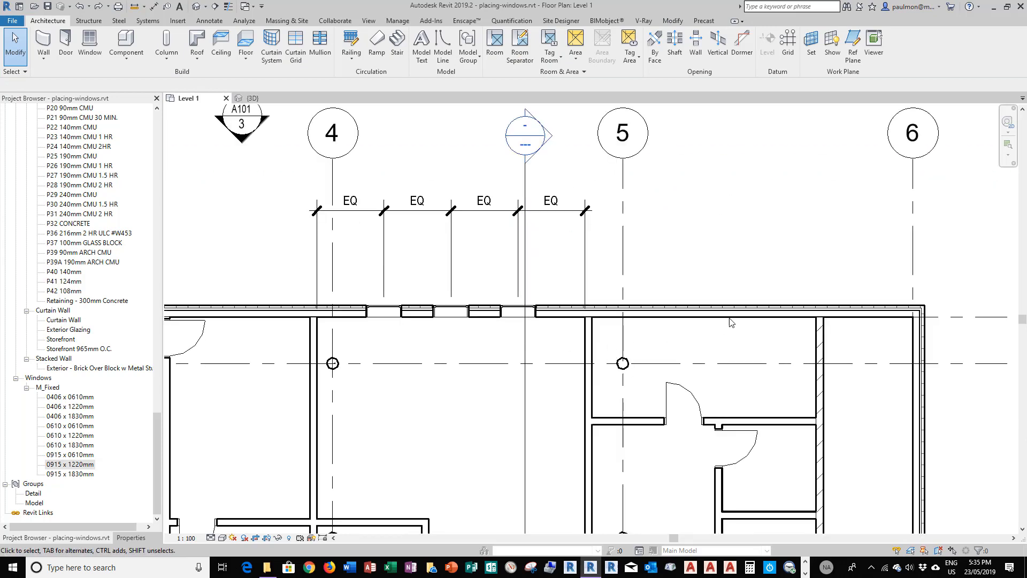
left_click(455, 320)
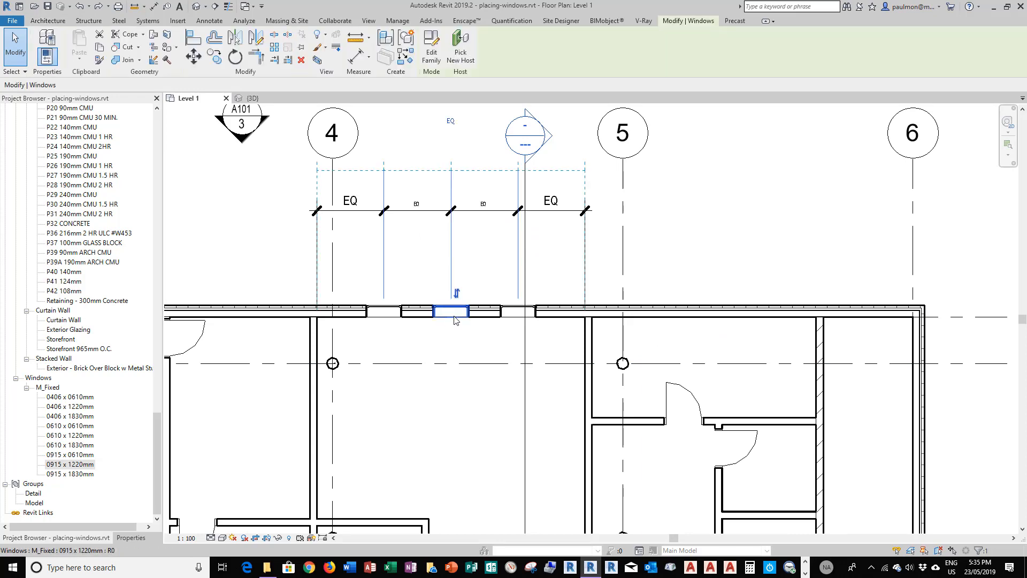
right_click(455, 320)
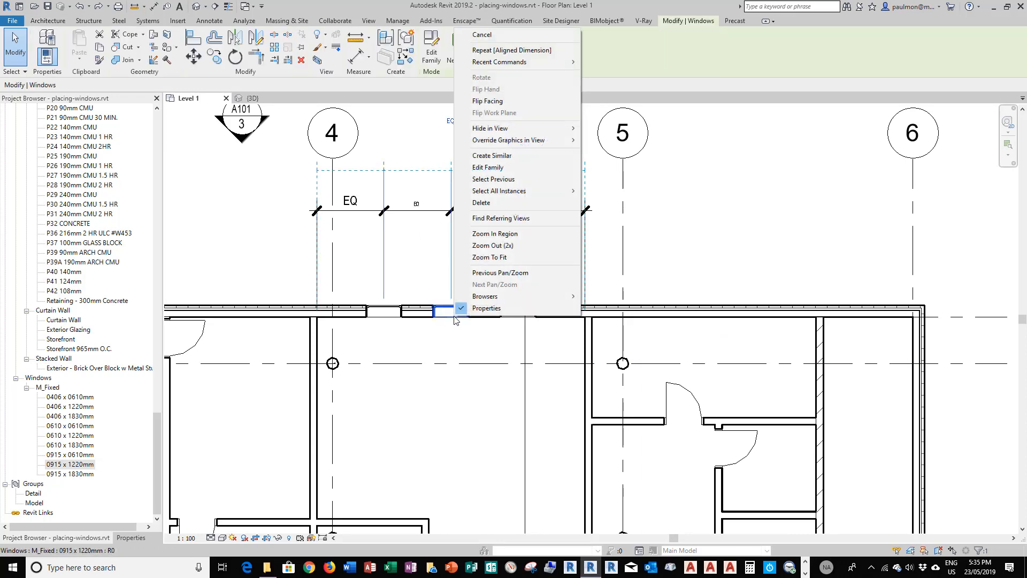
left_click(498, 156)
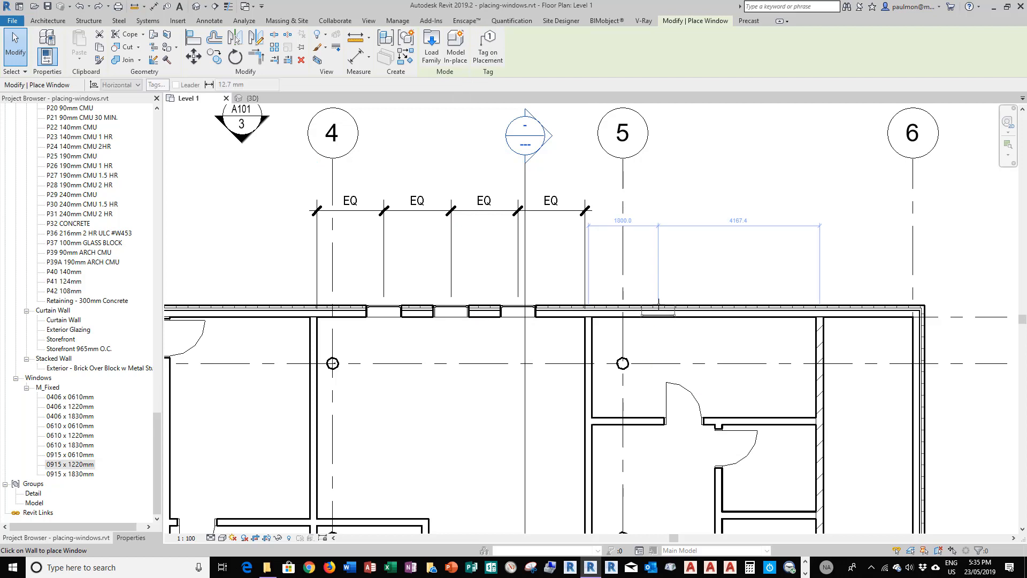
left_click(658, 302)
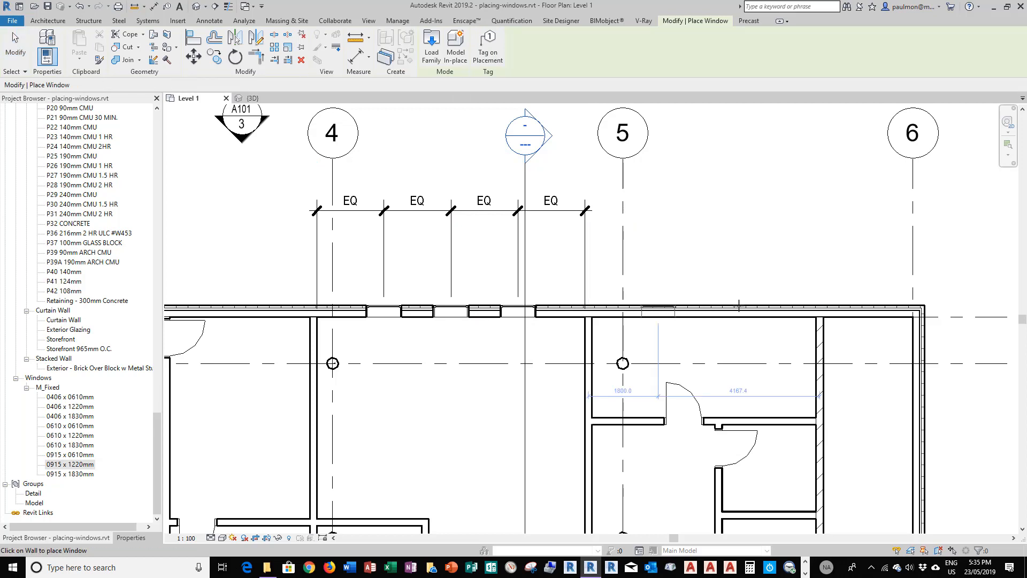
left_click(747, 304)
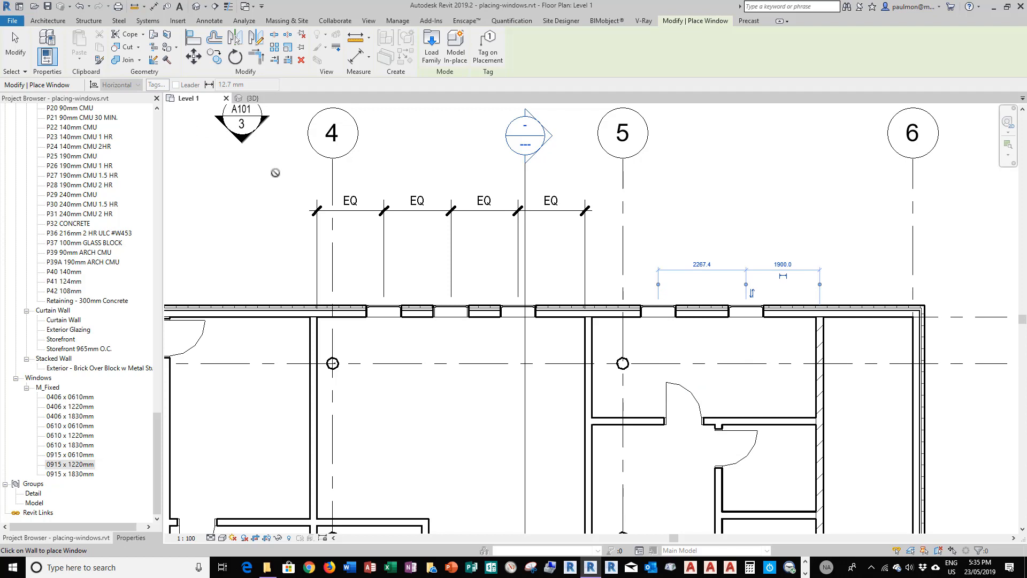
key("Escape")
key("Escape")
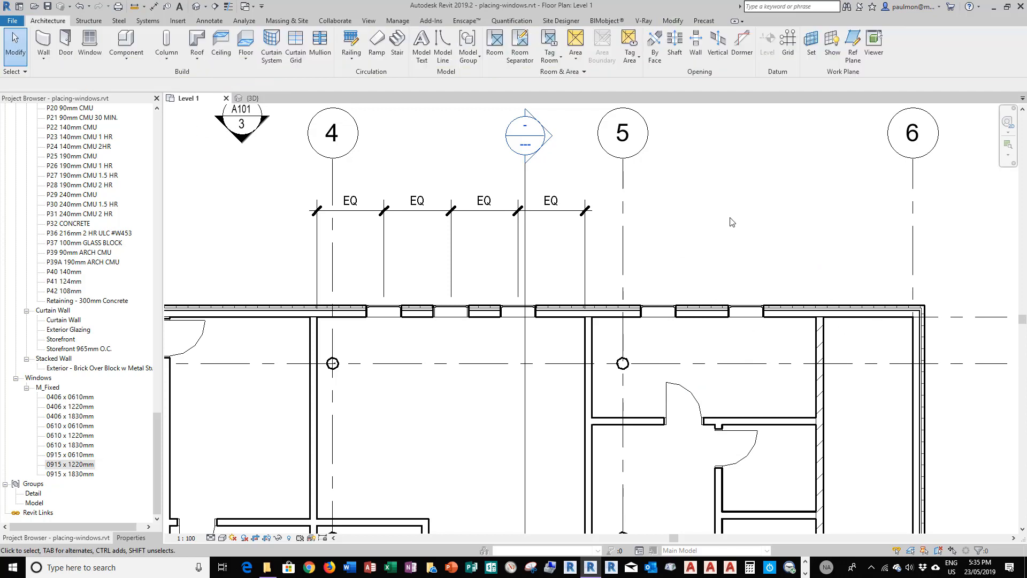
Add an aligned dimension string, referencing wall faces, from the partition near grid 5 through both new window centres to the hatched wall, in line with the existing string
key("d")
key("i")
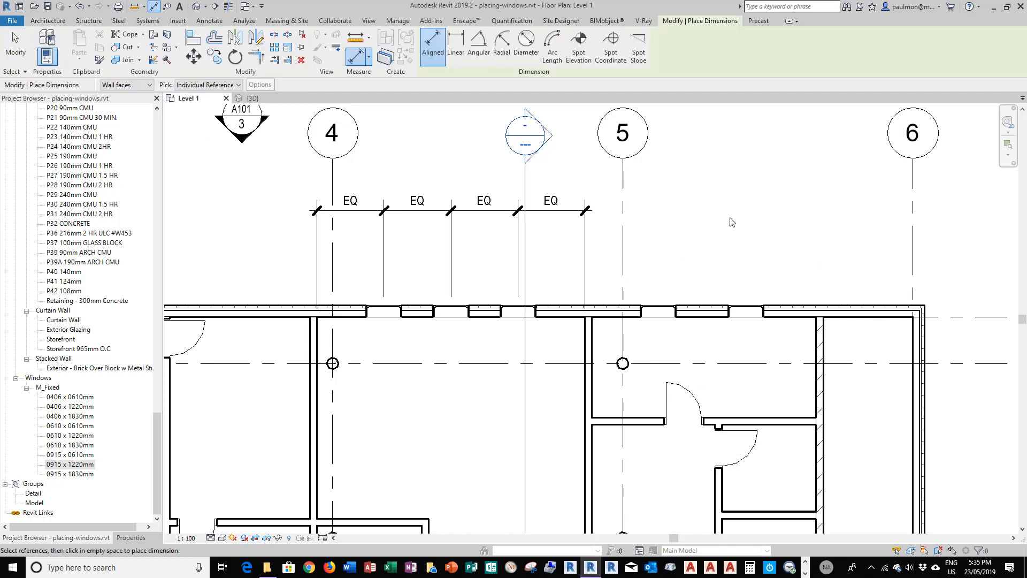
left_click(592, 345)
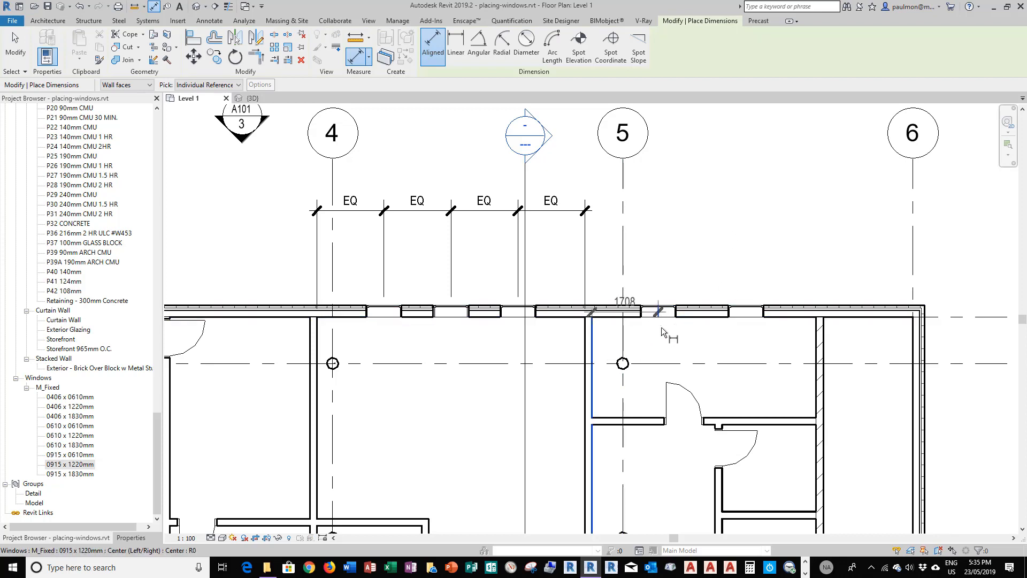
left_click(662, 328)
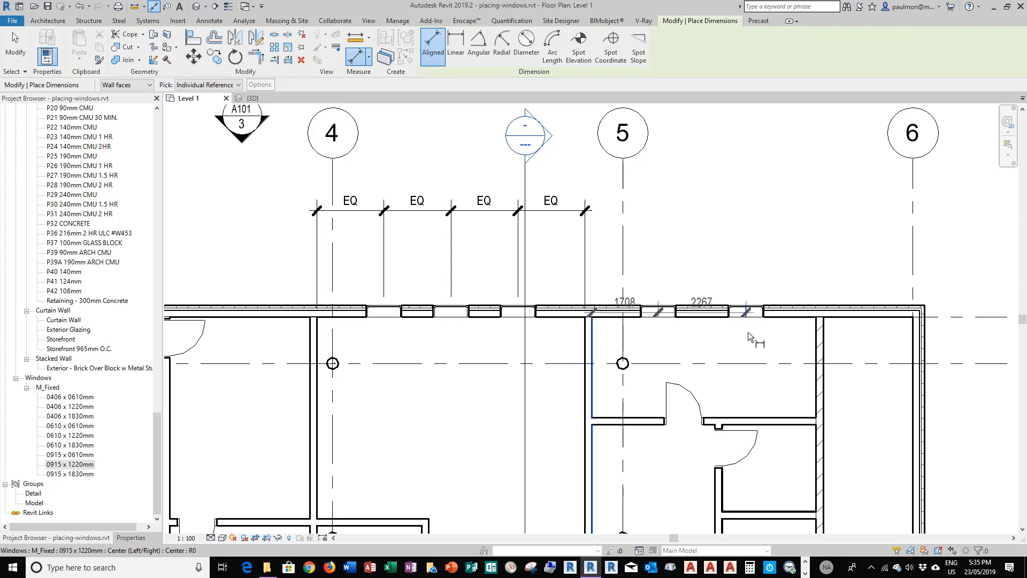
left_click(749, 336)
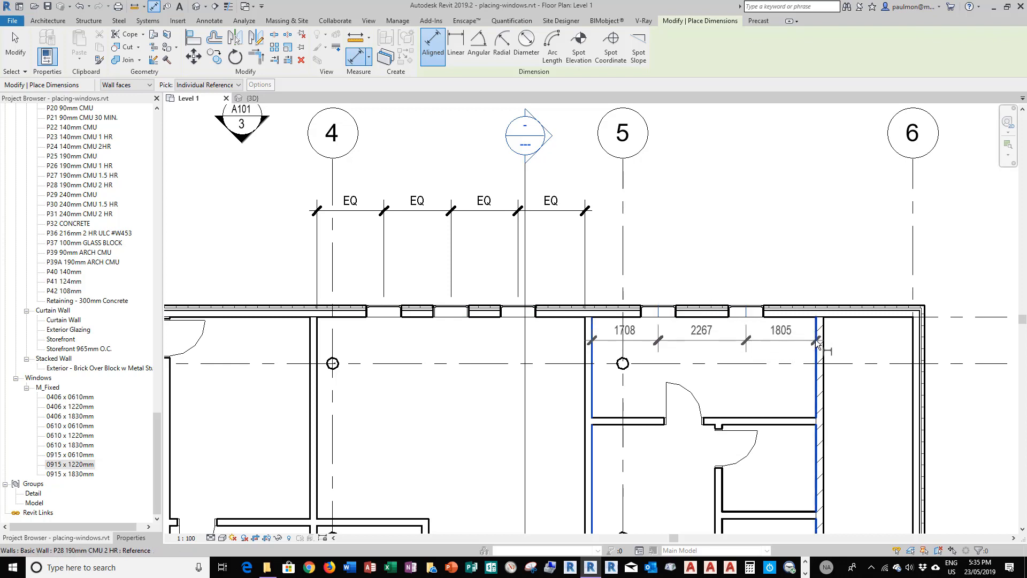
left_click(818, 343)
left_click(827, 210)
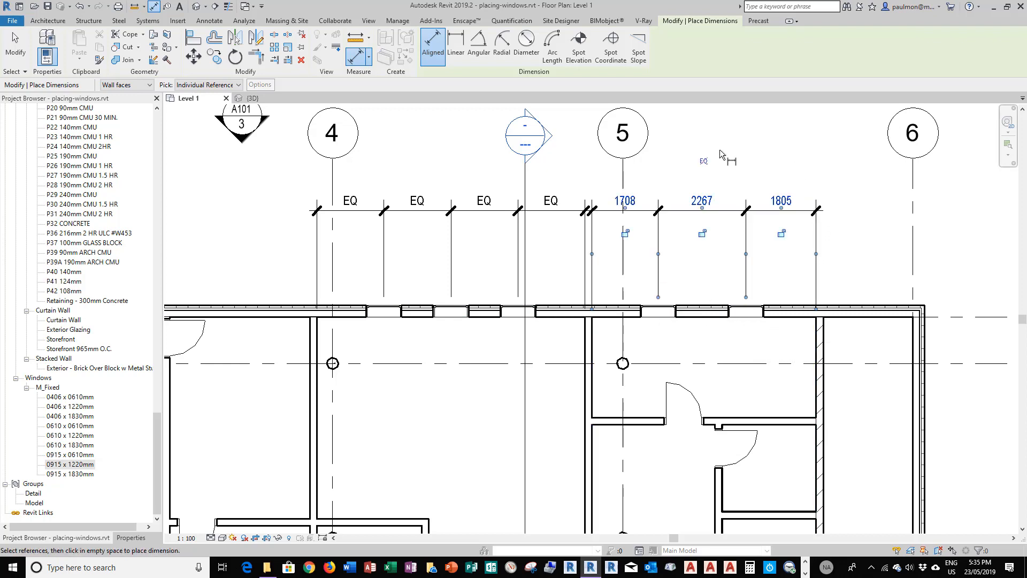
Apply the equality constraint to the new dimension string to space the two windows evenly between the walls
left_click(703, 161)
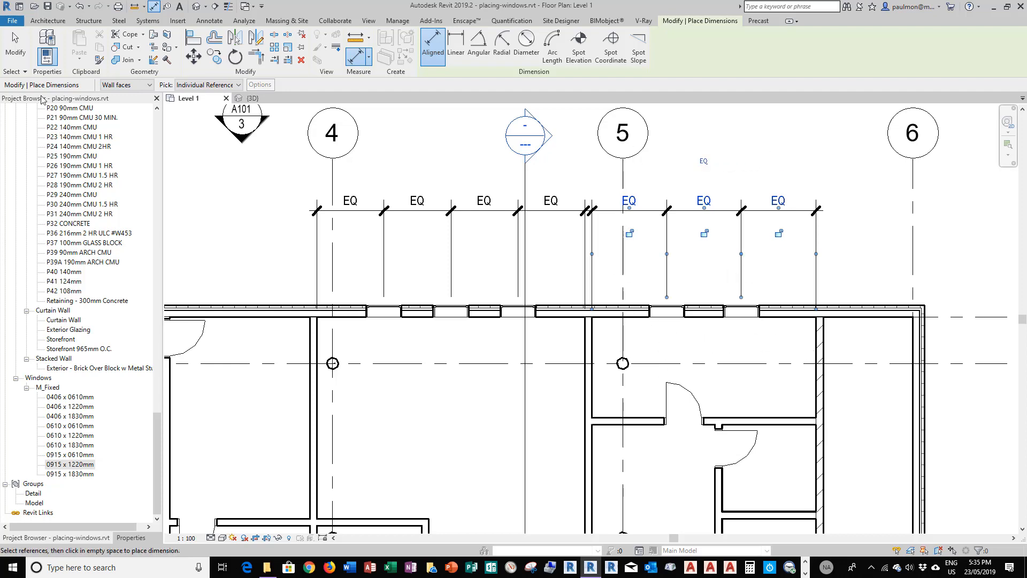
key("Escape")
key("Escape")
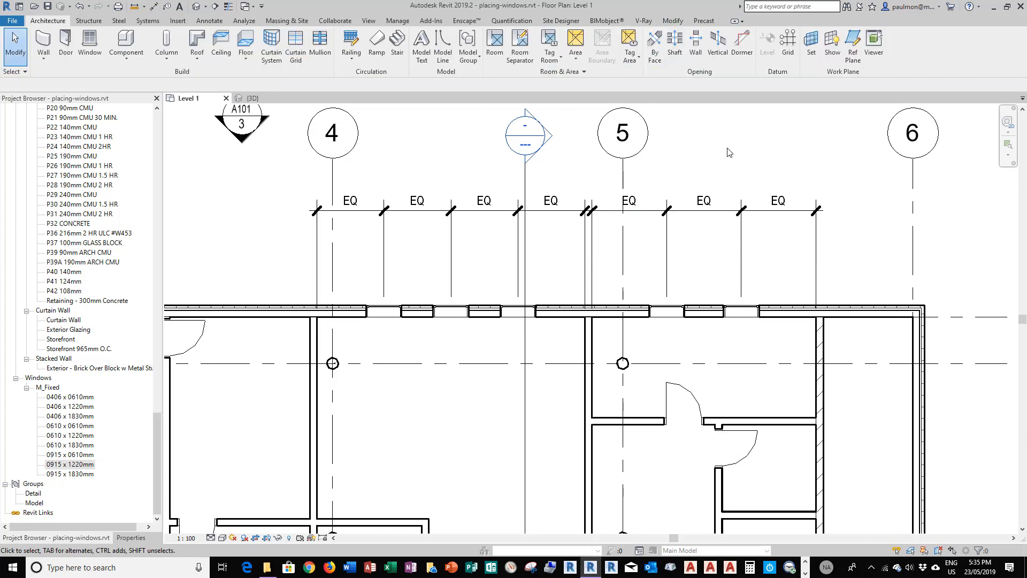
Inspect the exterior wall in the 3D view and show the properties of the window nearest the building corner
scroll(801, 213, "down", 4)
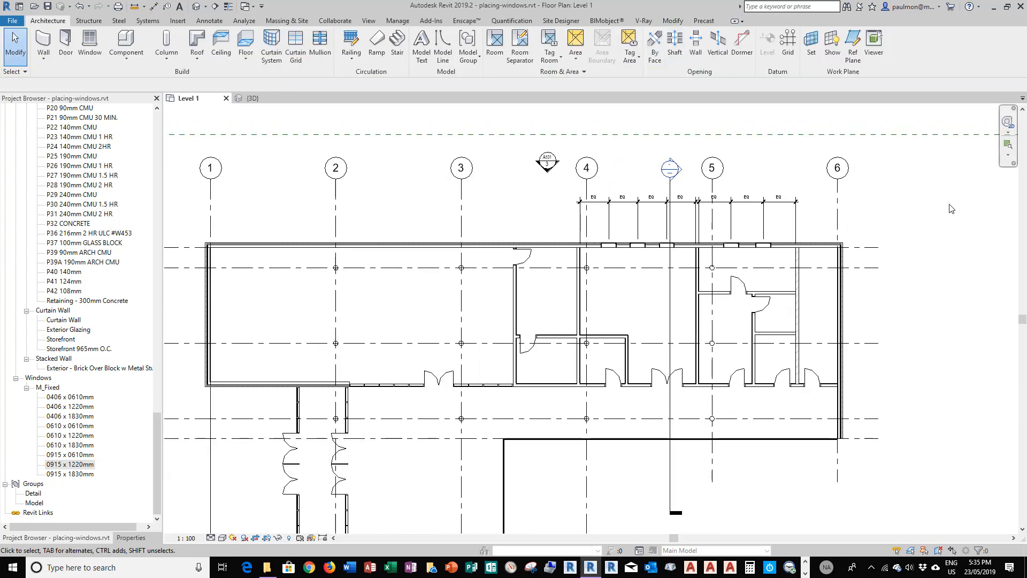
scroll(618, 250, "up", 2)
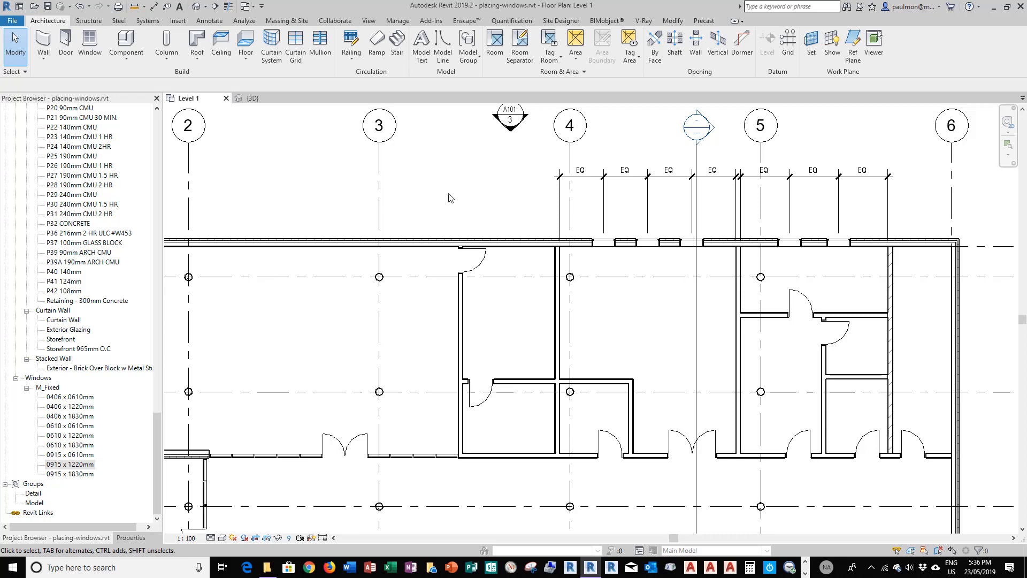
left_click(195, 7)
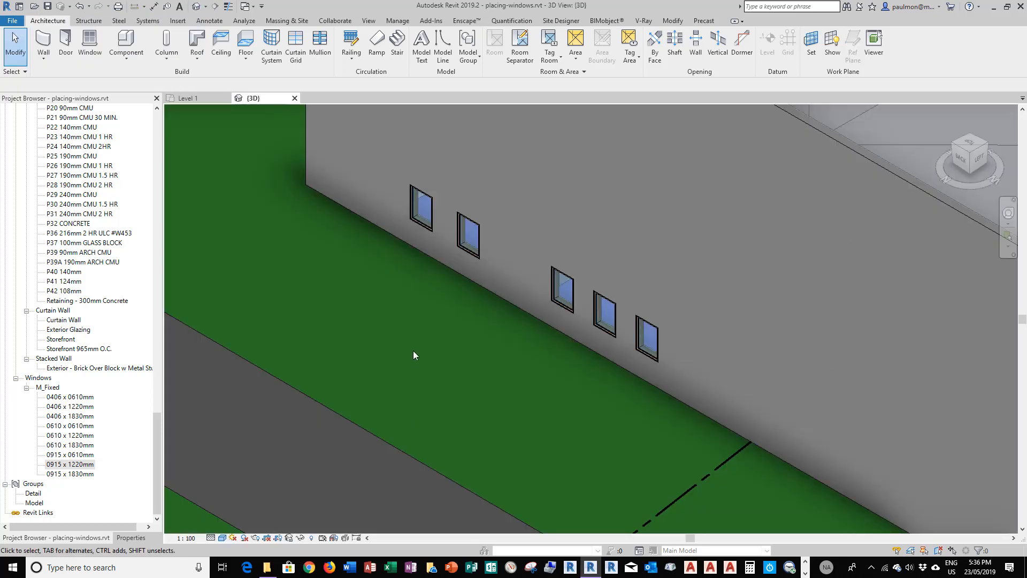
left_click(421, 208)
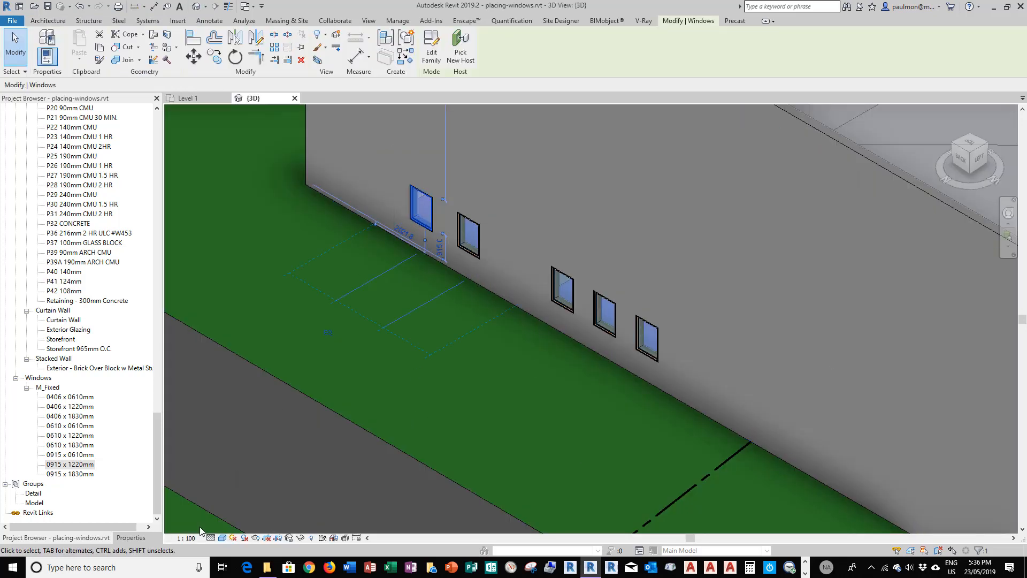
left_click(130, 538)
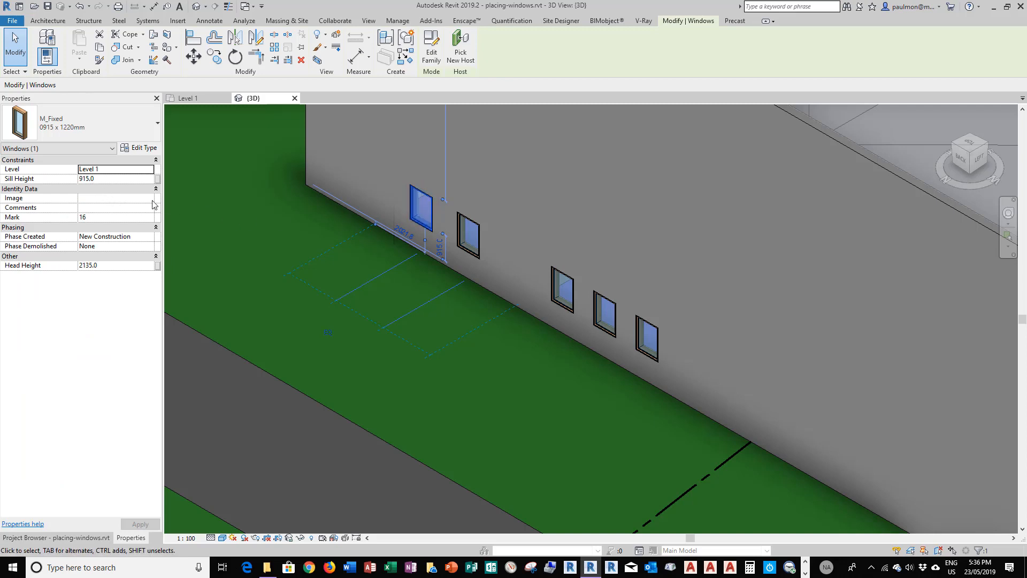
Create a similar 0915 x 1220mm window from the selected one and place it in the wall just beyond the group of three, dismissing any warning
right_click(416, 218)
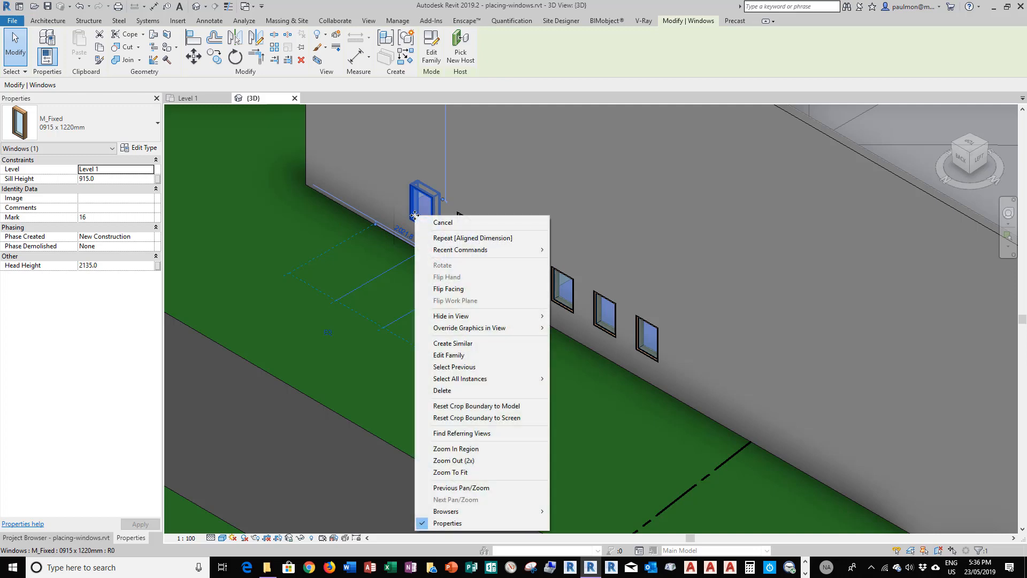
left_click(460, 344)
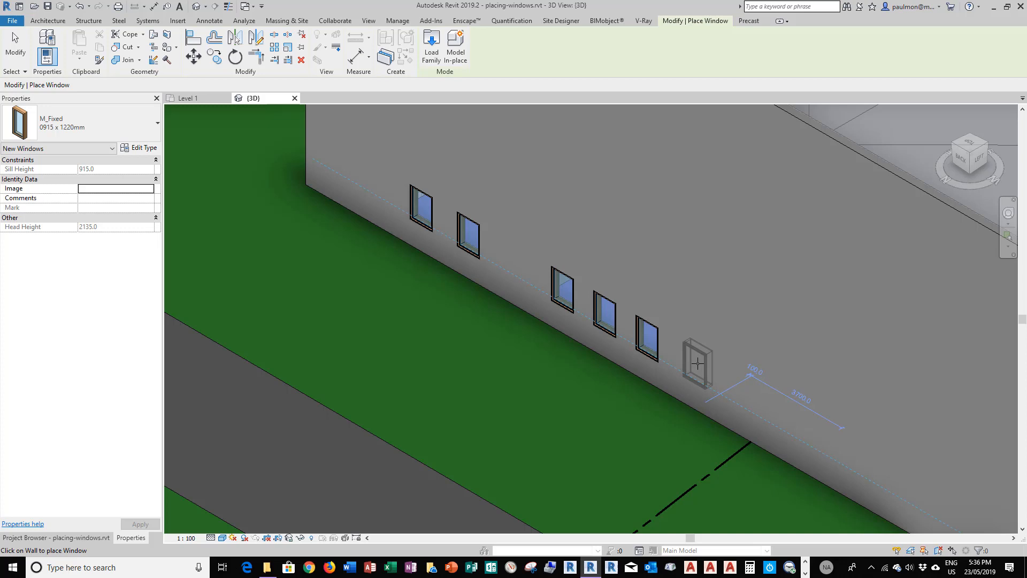
left_click(697, 363)
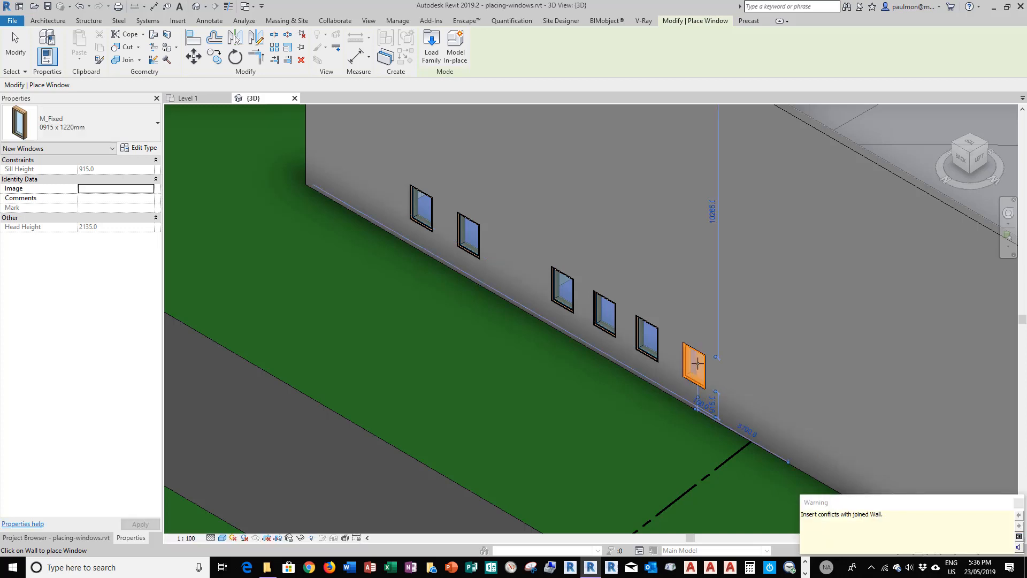
left_click(1018, 503)
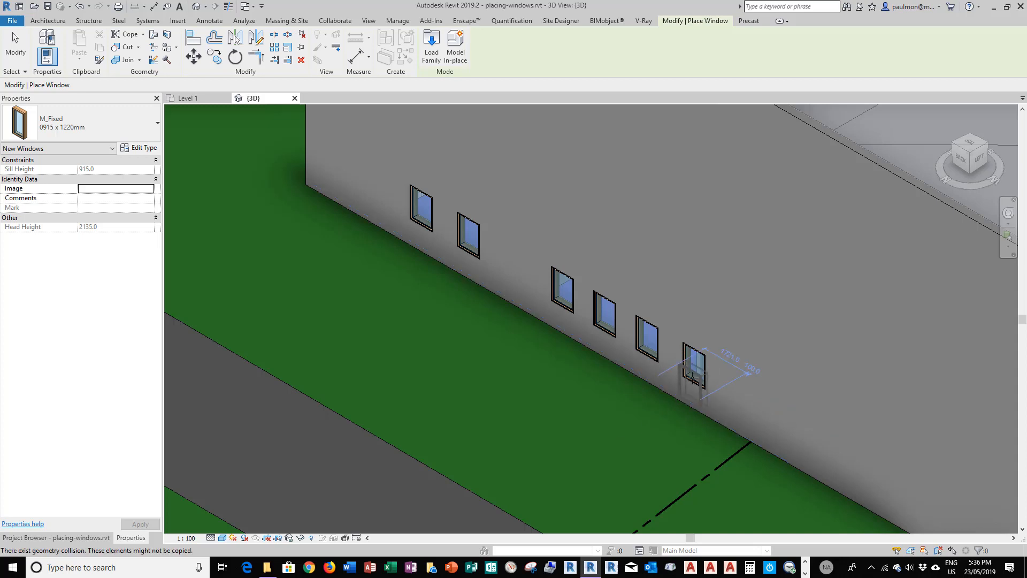
key("Escape")
key("Escape")
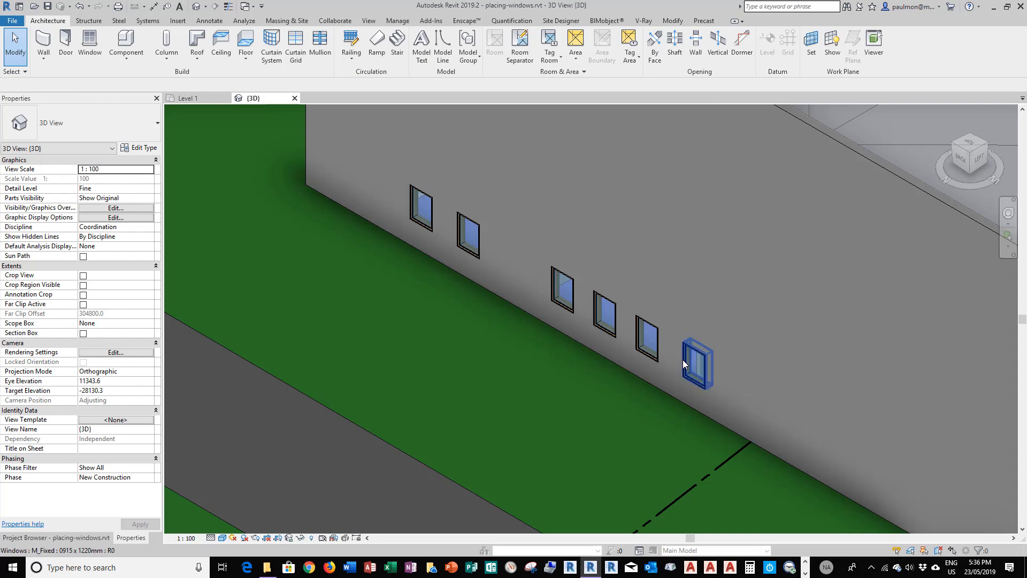
Compare the sill heights of the newly placed window and the middle window of the group of three
left_click(683, 359)
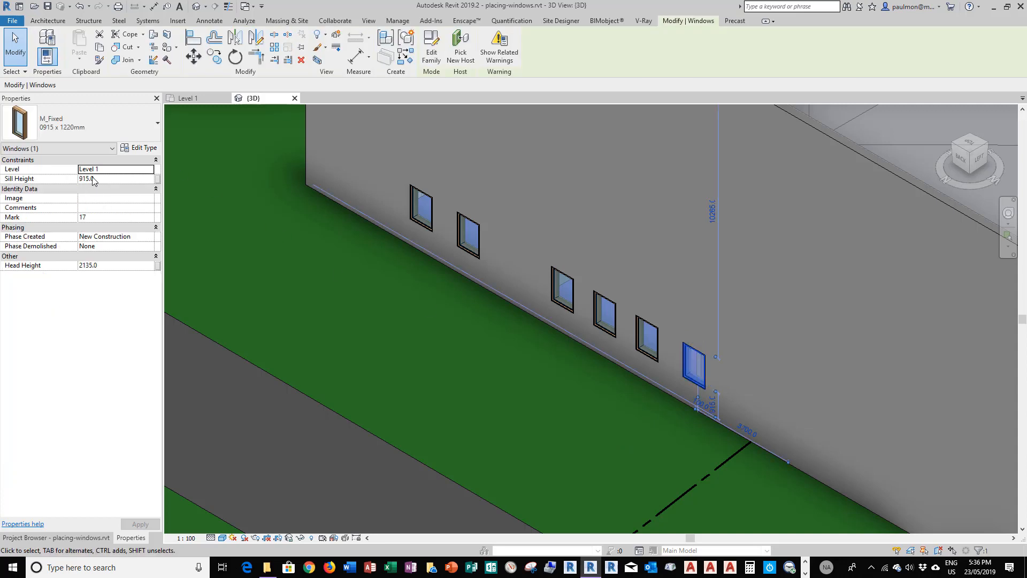
key("Escape")
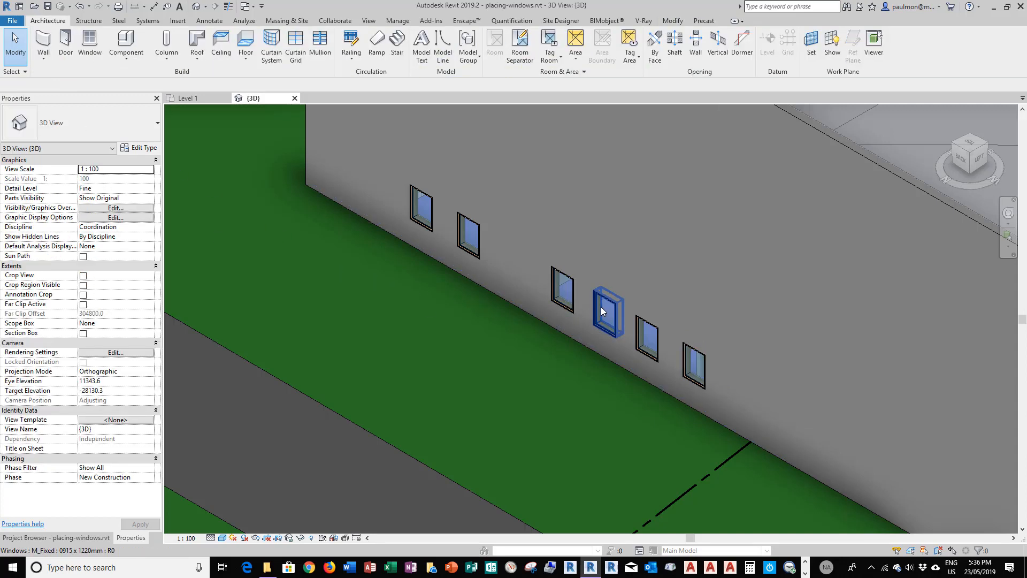
left_click(602, 309)
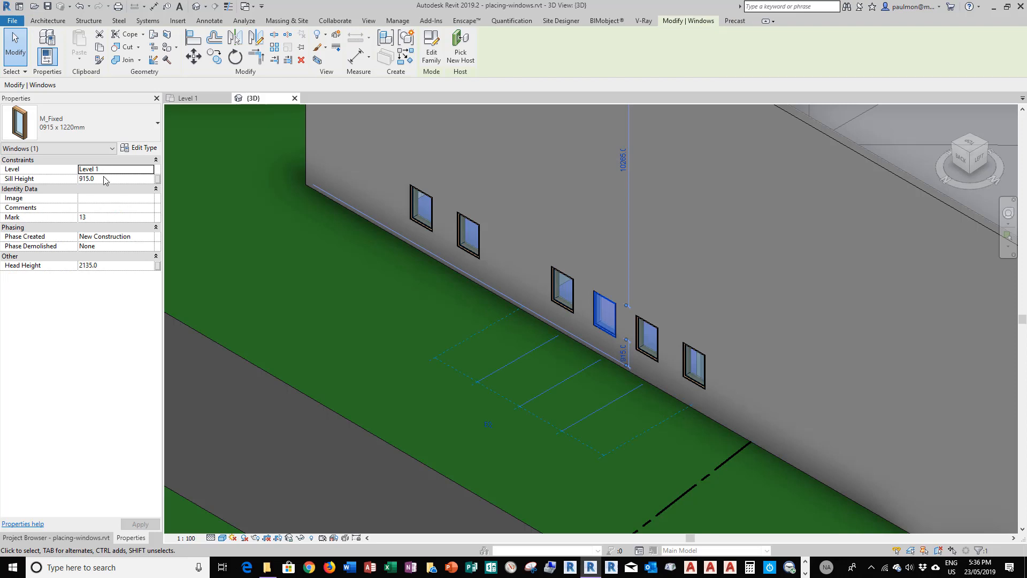
key("Escape")
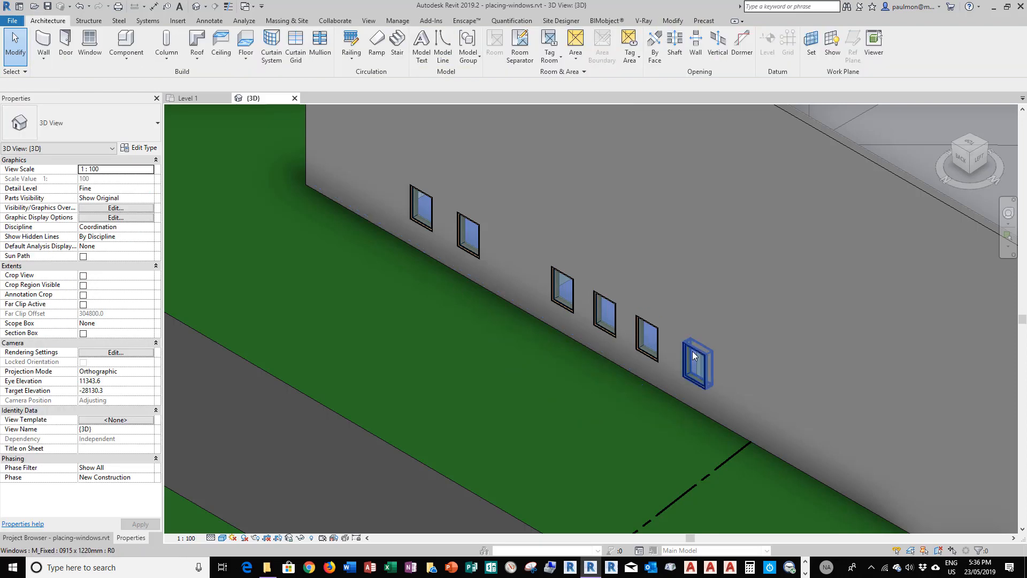
Delete the extra window beyond the group of three in the 3D view
left_click(694, 356)
key("Delete")
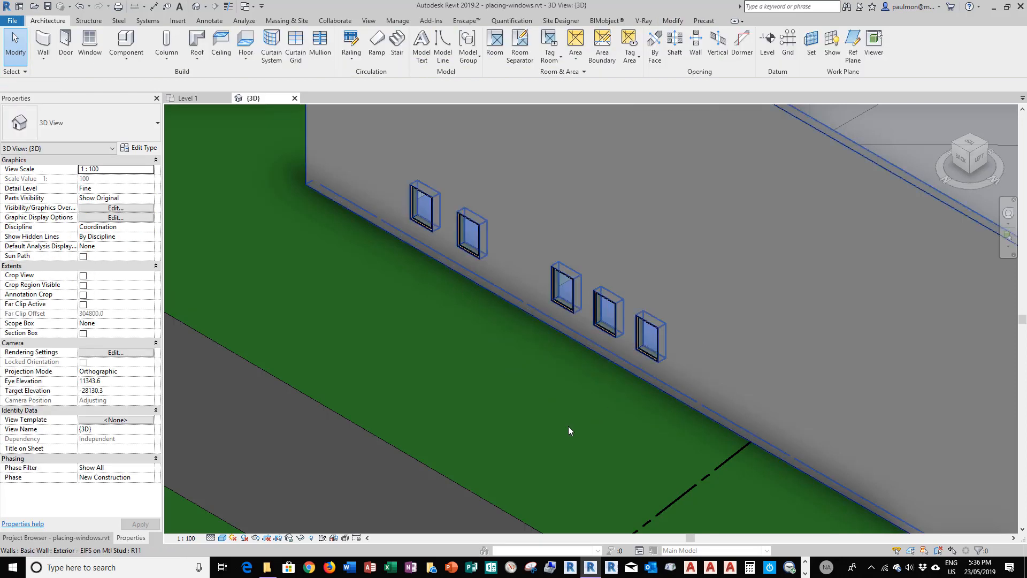
scroll(328, 324, "down", 1)
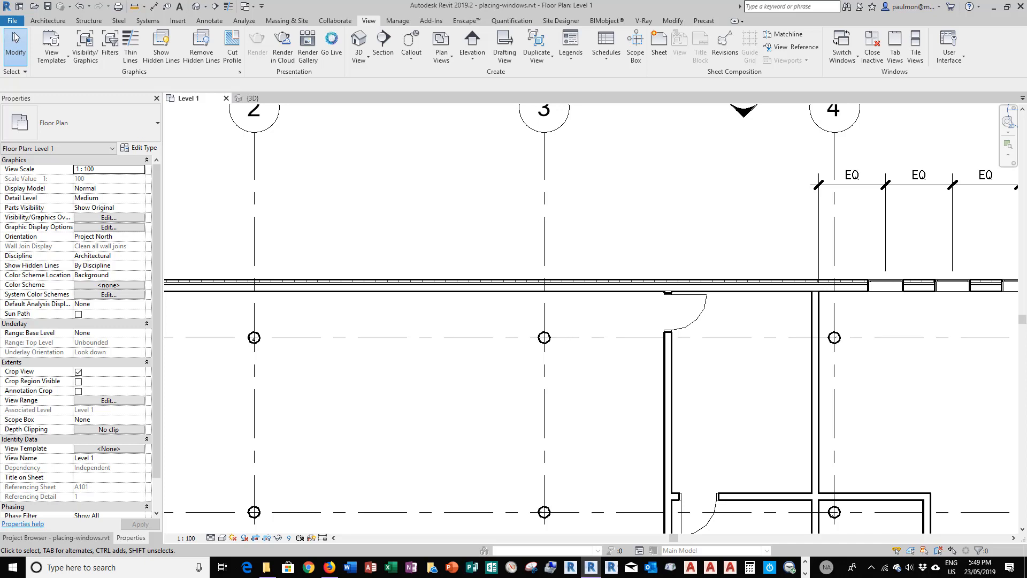
Place a 1500 x 0610mm M_Fixed window with a 1500 mm sill height in the exterior wall between grids 2 and 3, 6900 mm from the partition
left_click(47, 22)
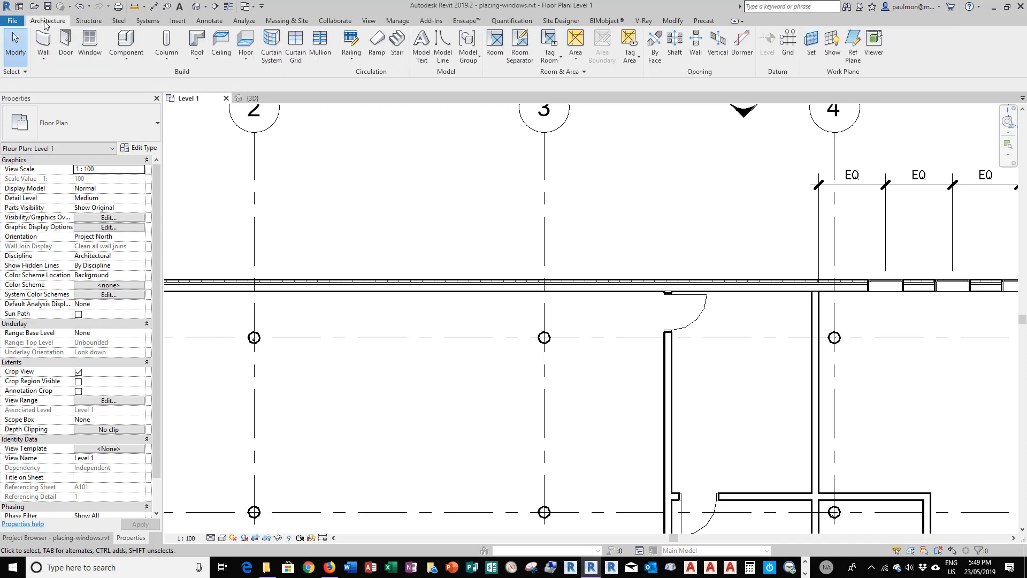
left_click(89, 44)
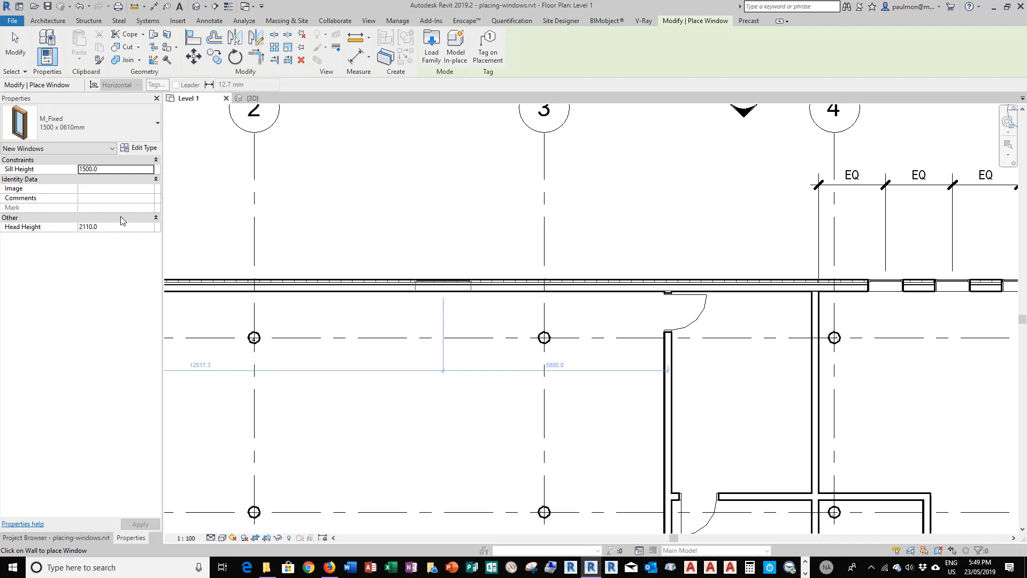
double_click(106, 170)
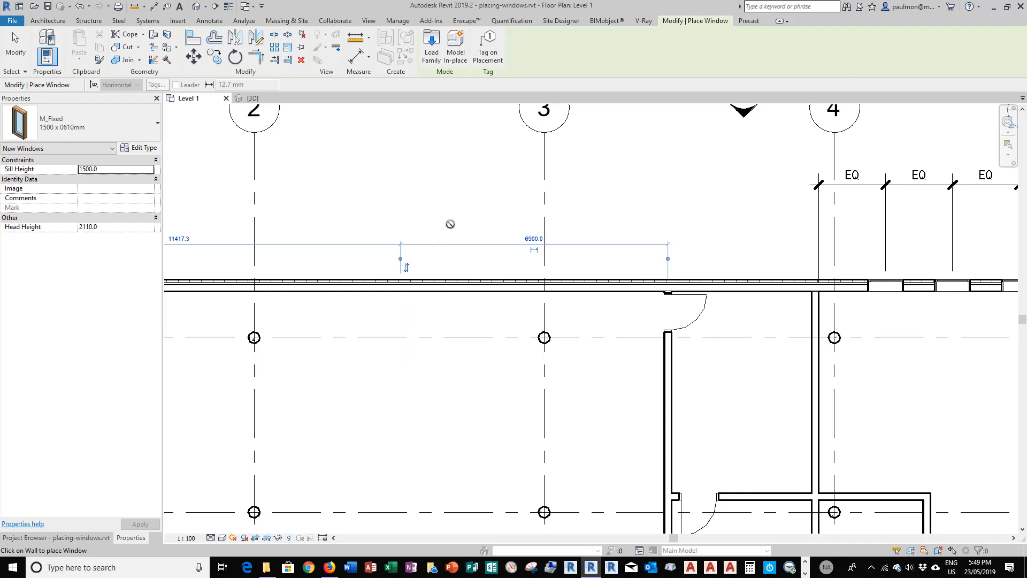
left_click(15, 54)
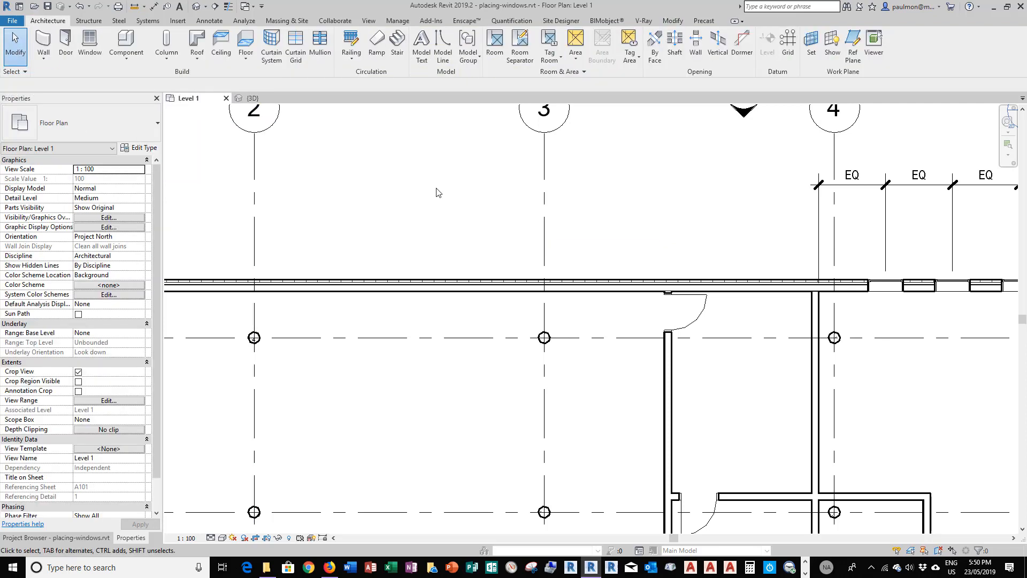
Sketch a rectangular plan region boundary about 8000 mm long across the exterior wall, from just beyond grid 2 to past grid 3
left_click(370, 21)
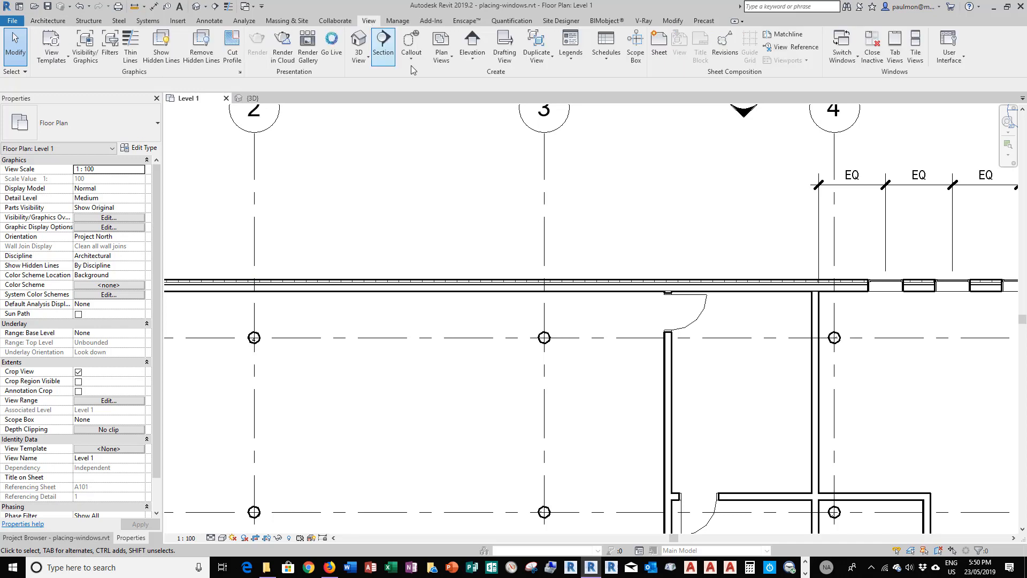
left_click(448, 58)
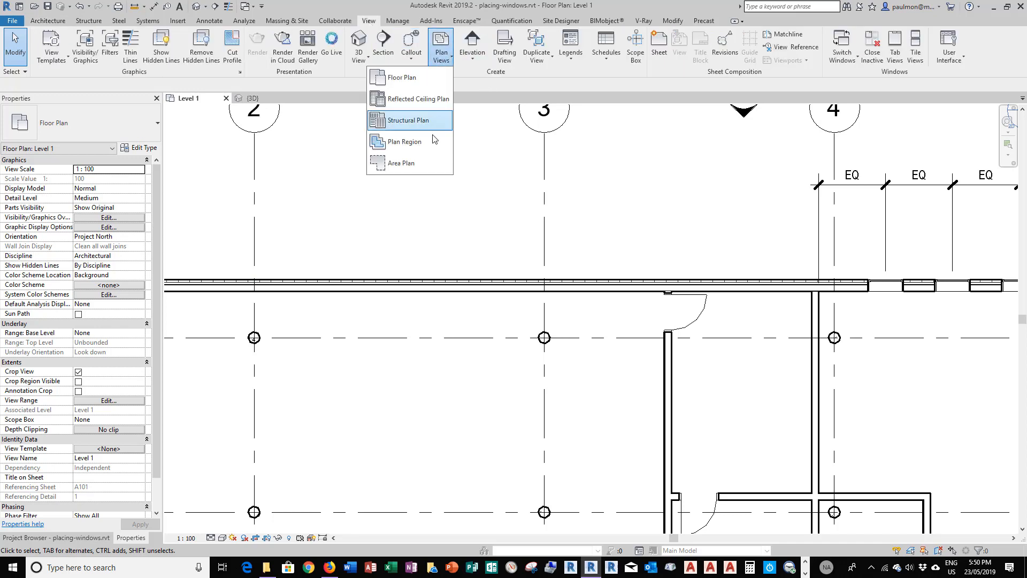
left_click(404, 142)
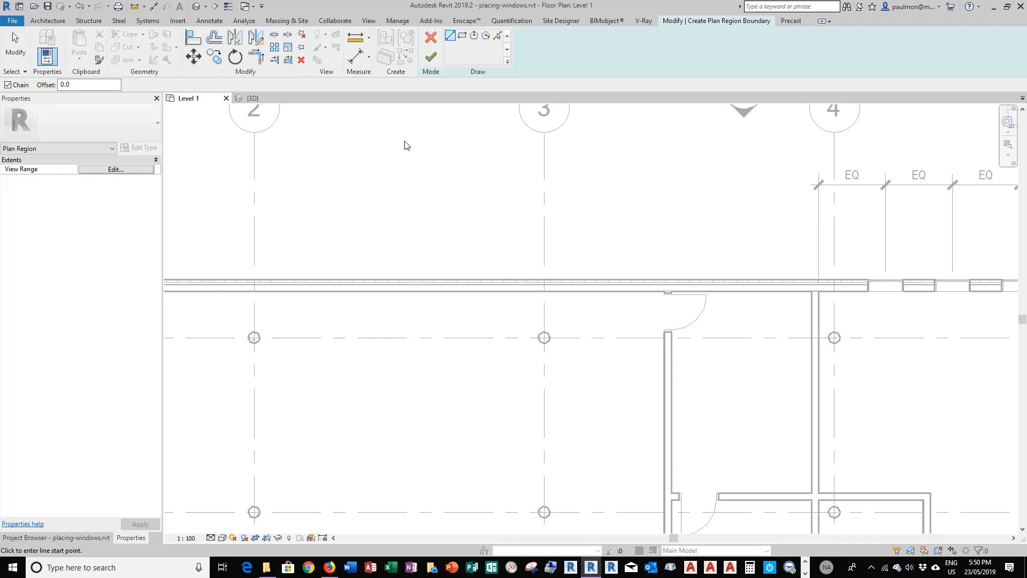
left_click(463, 37)
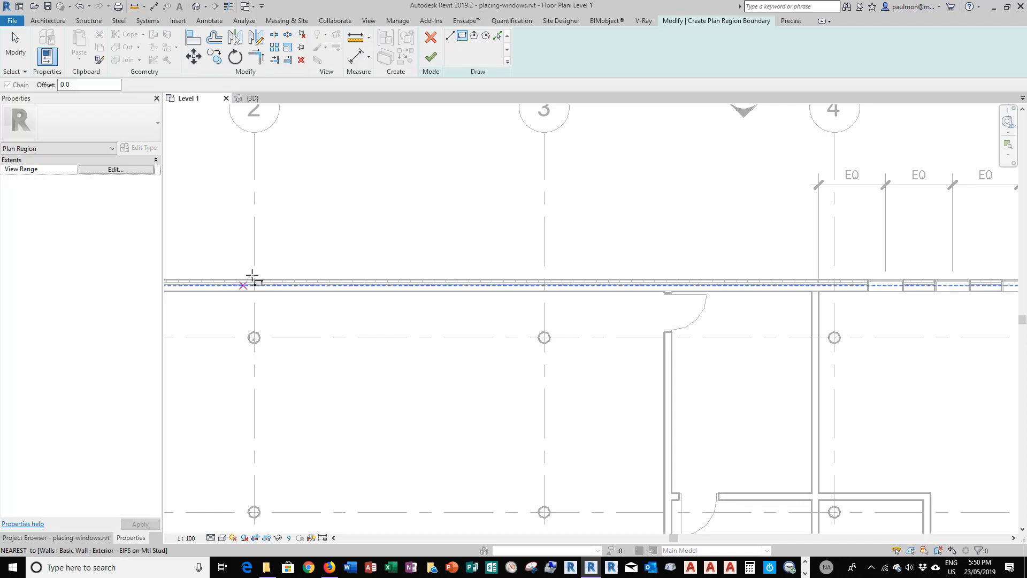
left_click(290, 243)
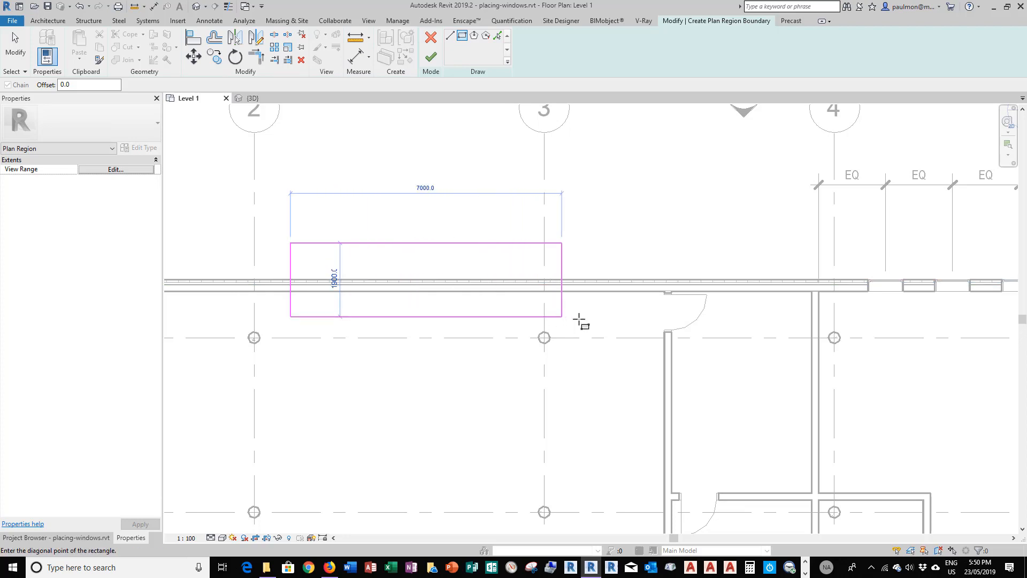
left_click(601, 320)
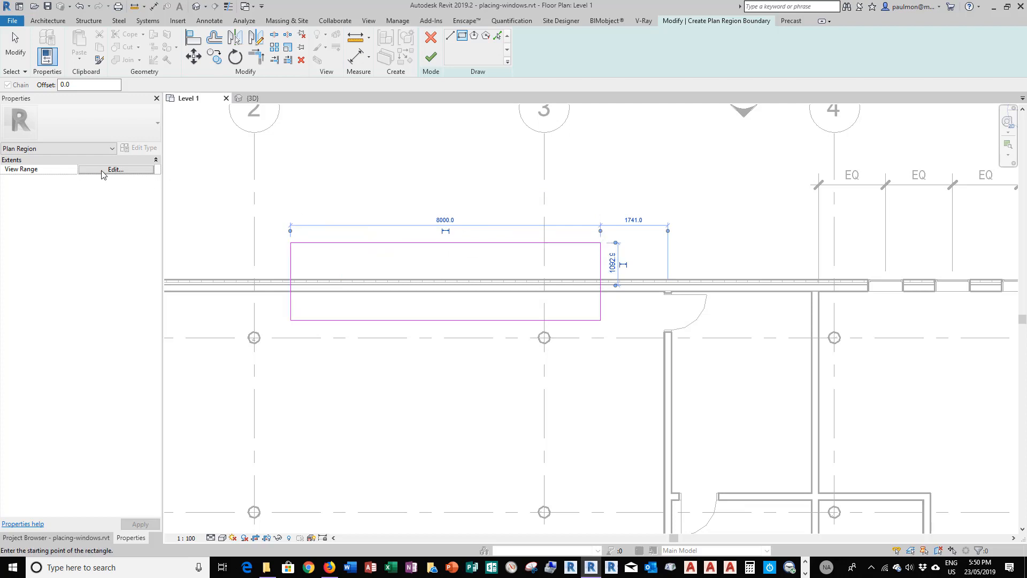
Set the plan region's cut plane offset to 1650 above Level 1 and finish the region
left_click(116, 169)
left_click_drag(453, 182, 423, 183)
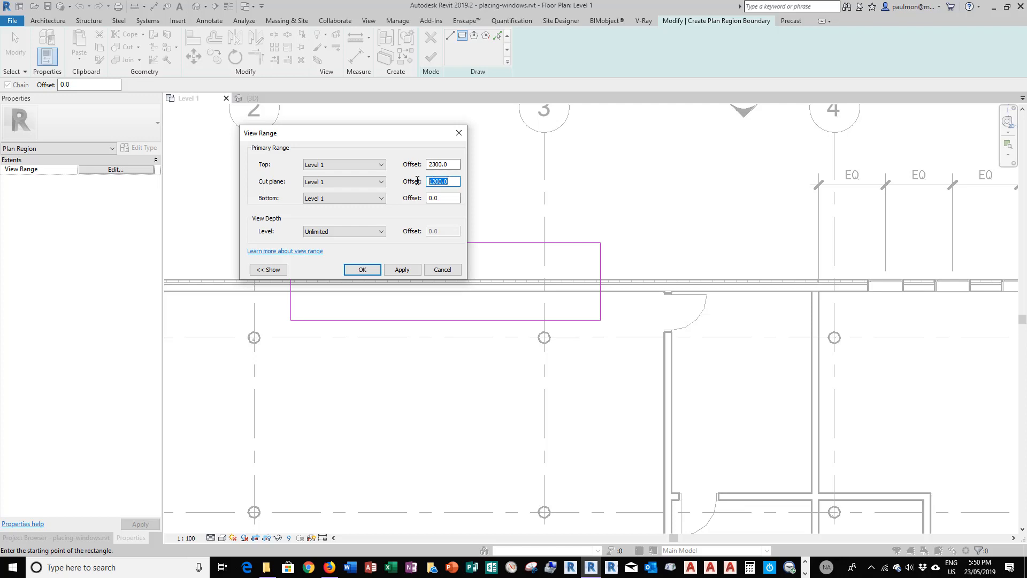
type("1650")
left_click(401, 270)
left_click(362, 269)
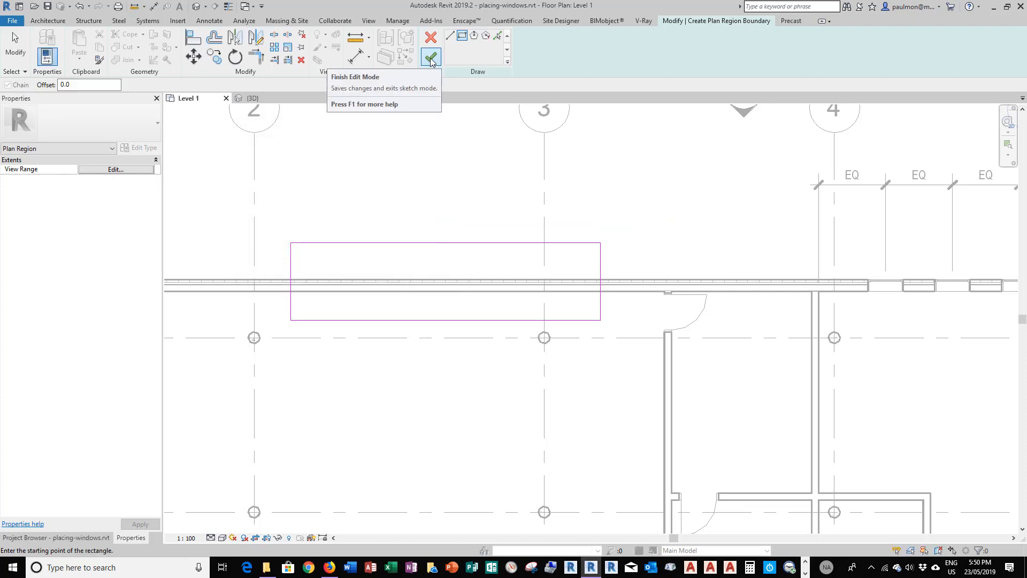
left_click(431, 60)
left_click(458, 206)
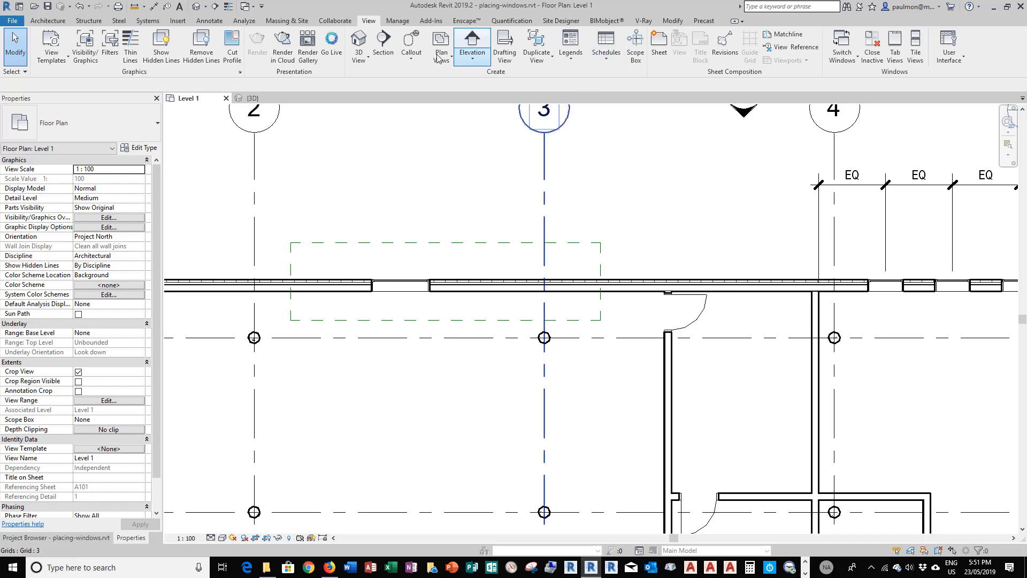
Add a text note with a two-segment leader pointing to the high-sill window, reading "CLERESTORY WINDOW REFER TO ELEV. FOR LOCATION"
key("t")
key("x")
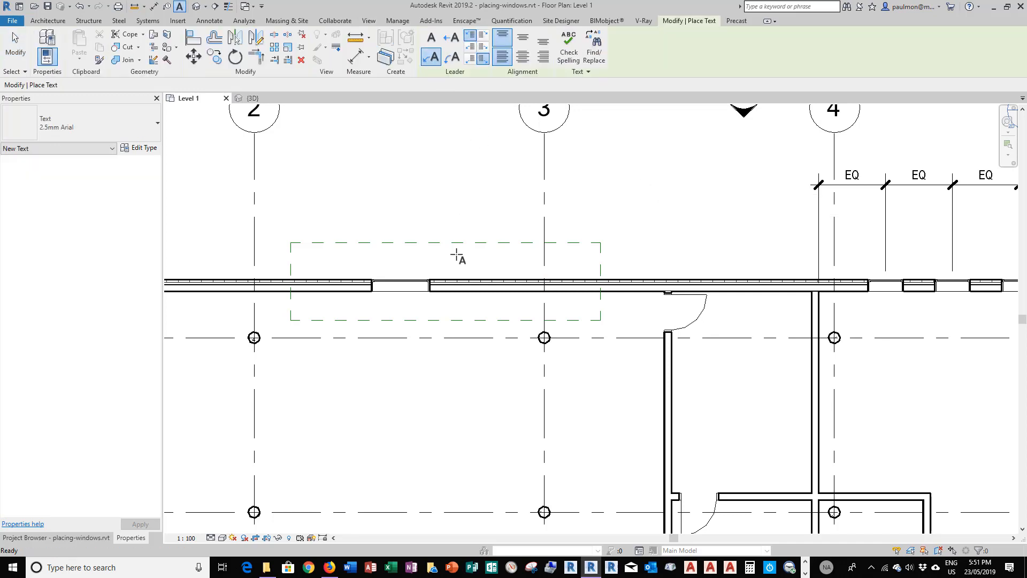
left_click(398, 276)
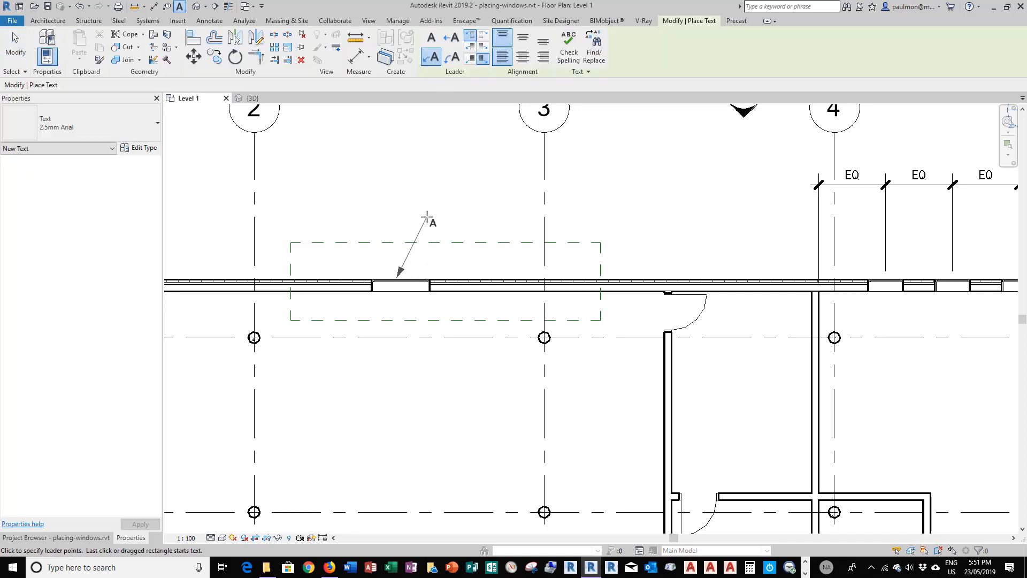
left_click(427, 217)
left_click(452, 217)
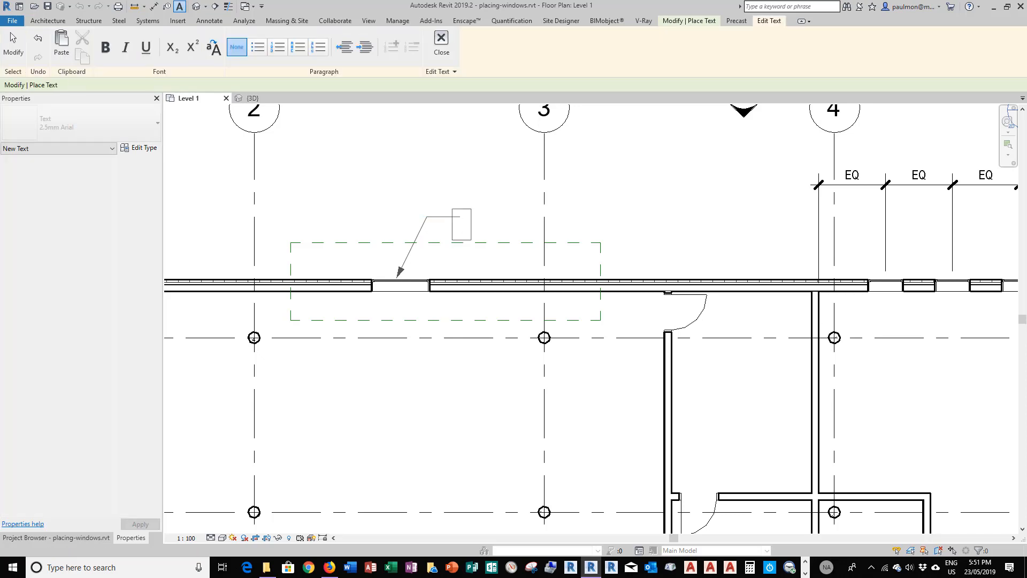
key("alt+Tab")
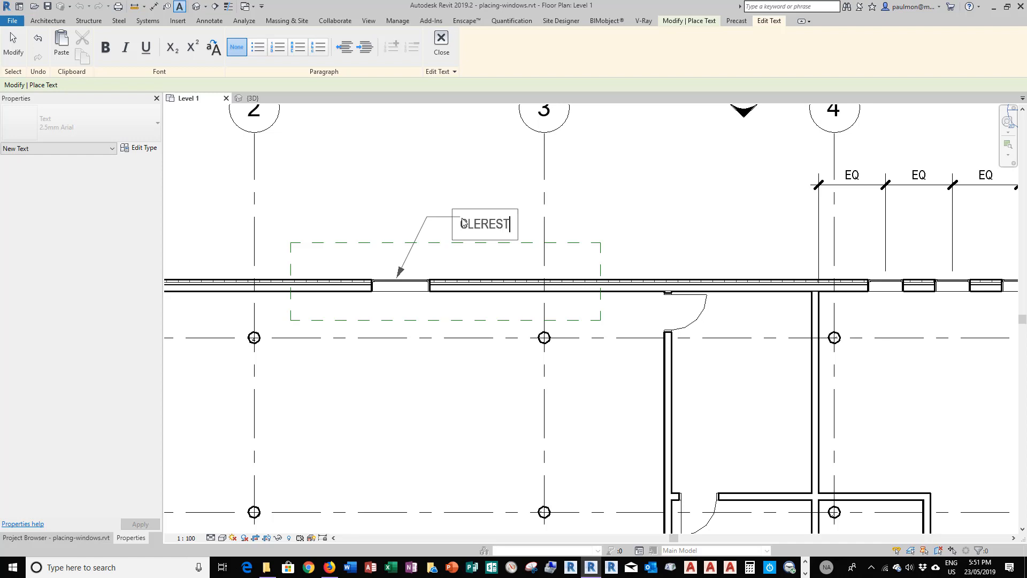
type("ORY WI")
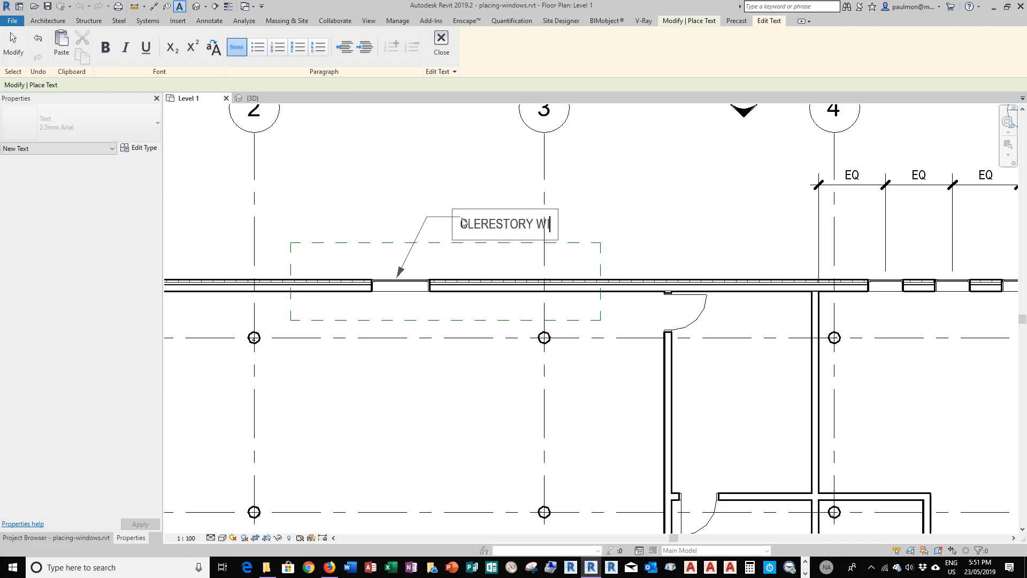
type("NDOW REFER")
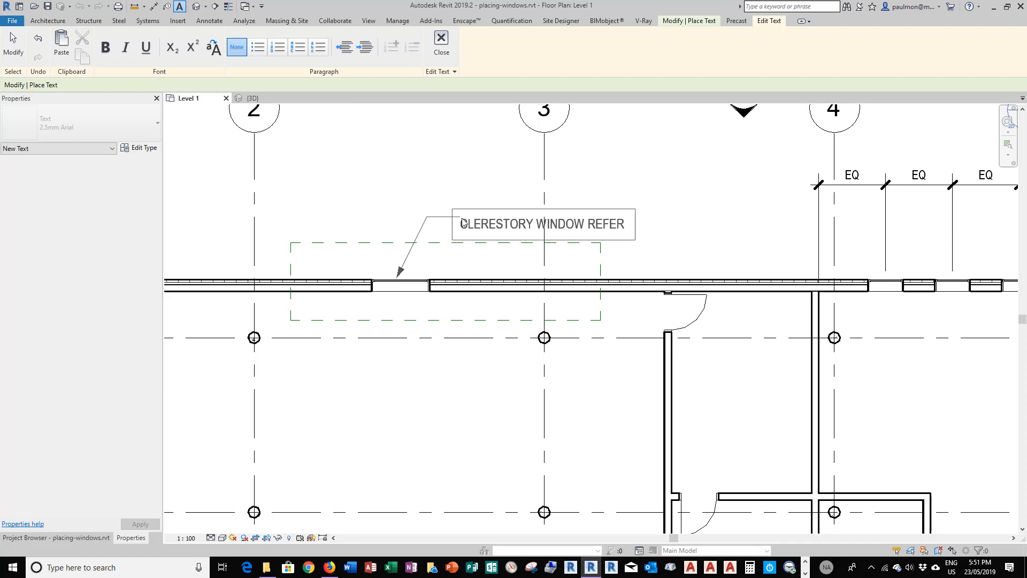
type(" TO ELEV. FO")
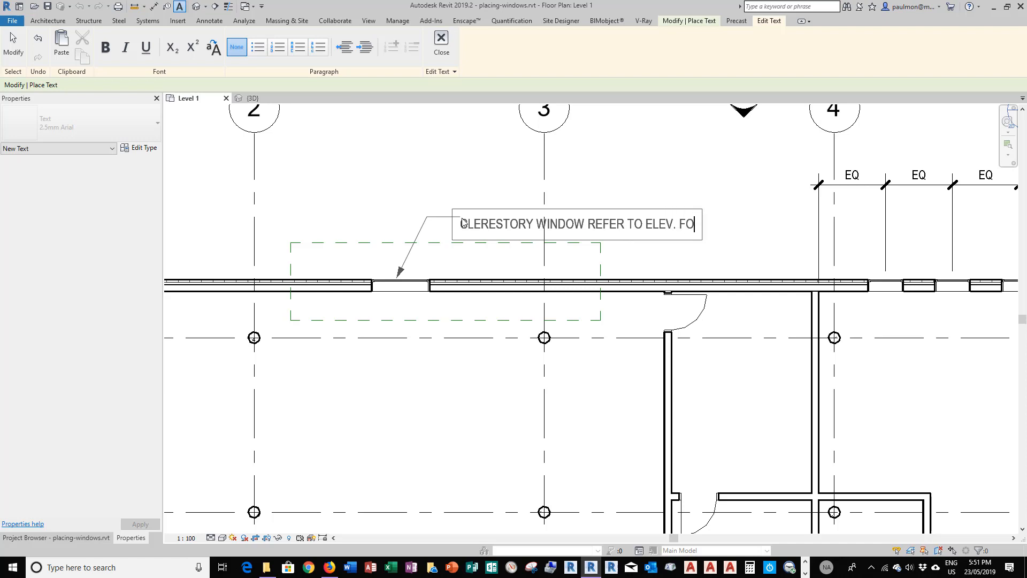
type("R LOCATION")
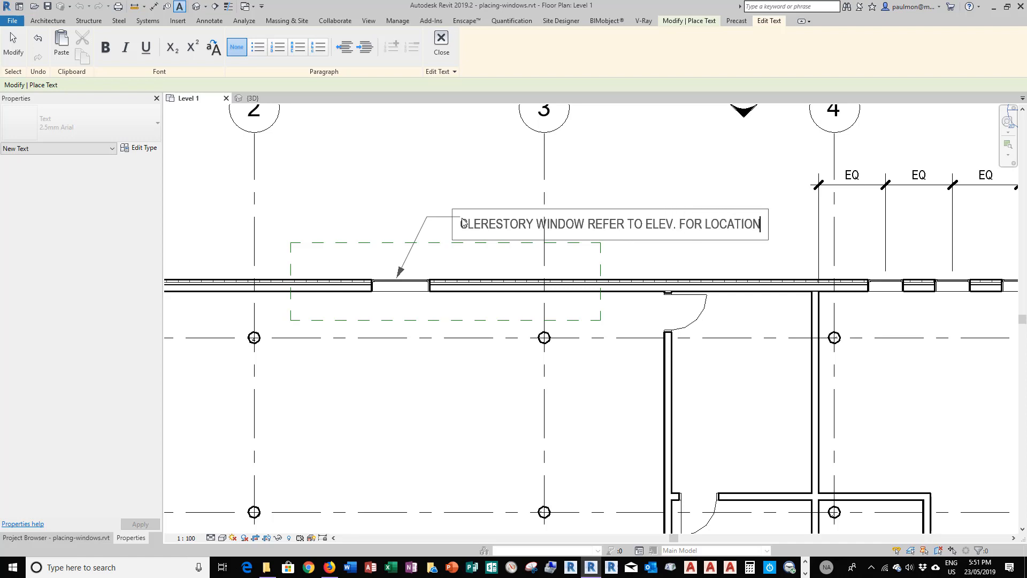
left_click(480, 196)
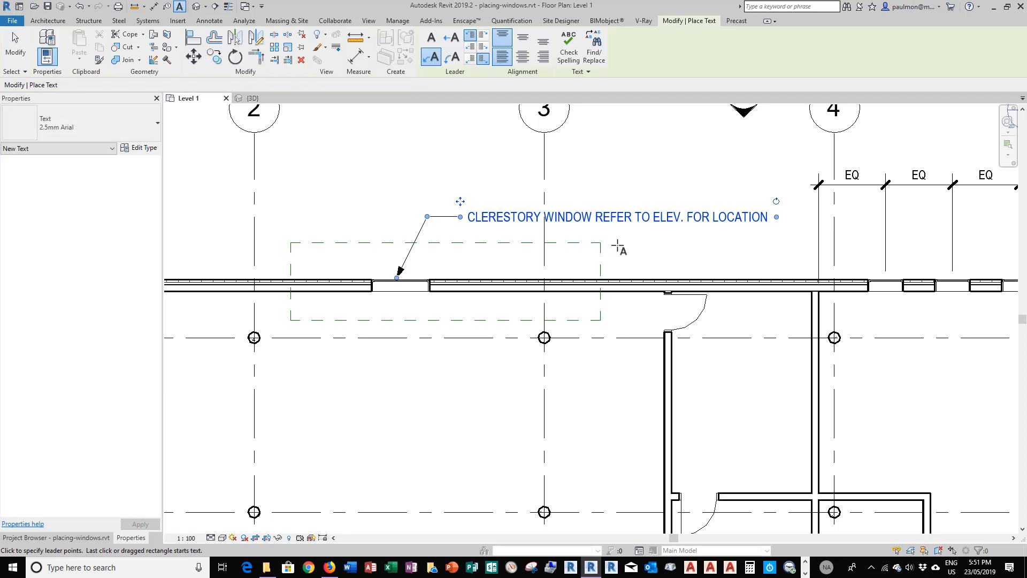
key("Escape")
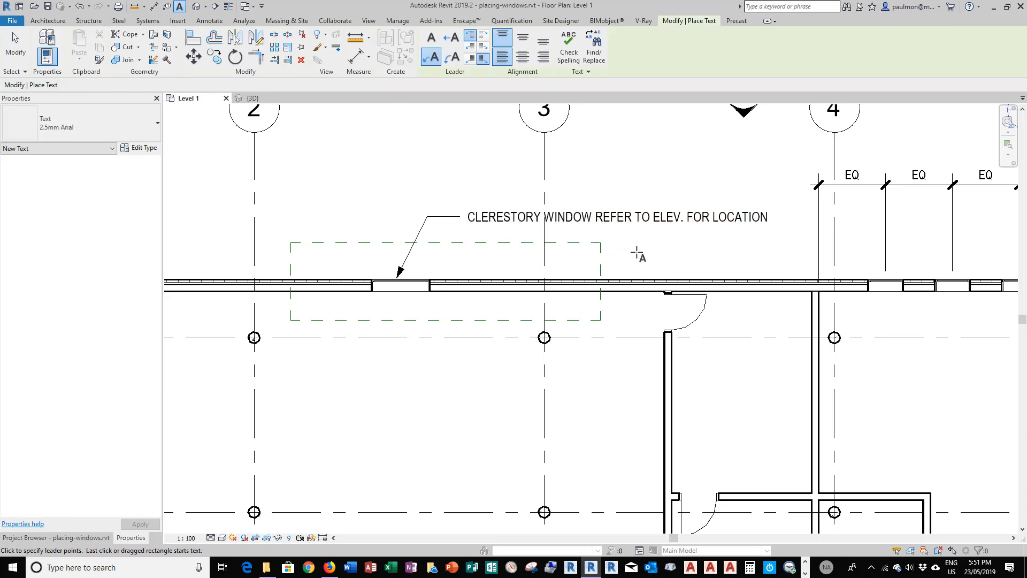
key("Escape")
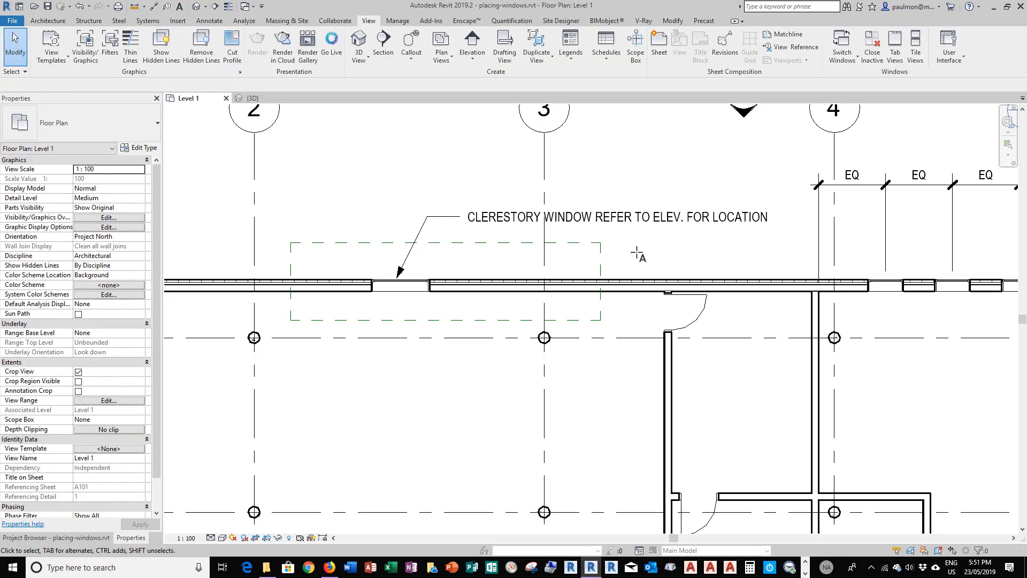
Override the high-sill window's graphics by element in this view, setting its cut line pattern to Dot 1mm
left_click(418, 284)
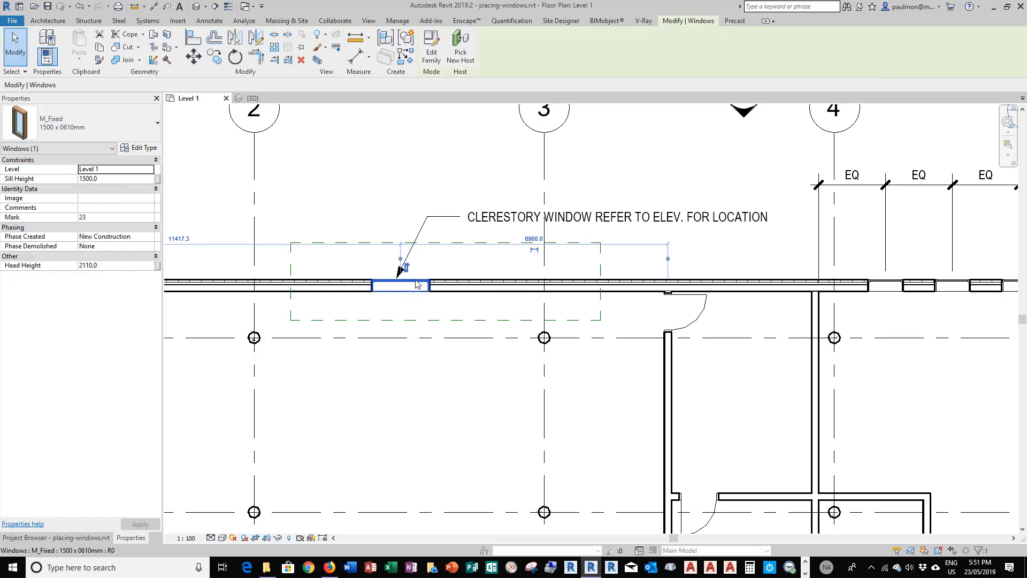
right_click(418, 284)
mouse_move(473, 382)
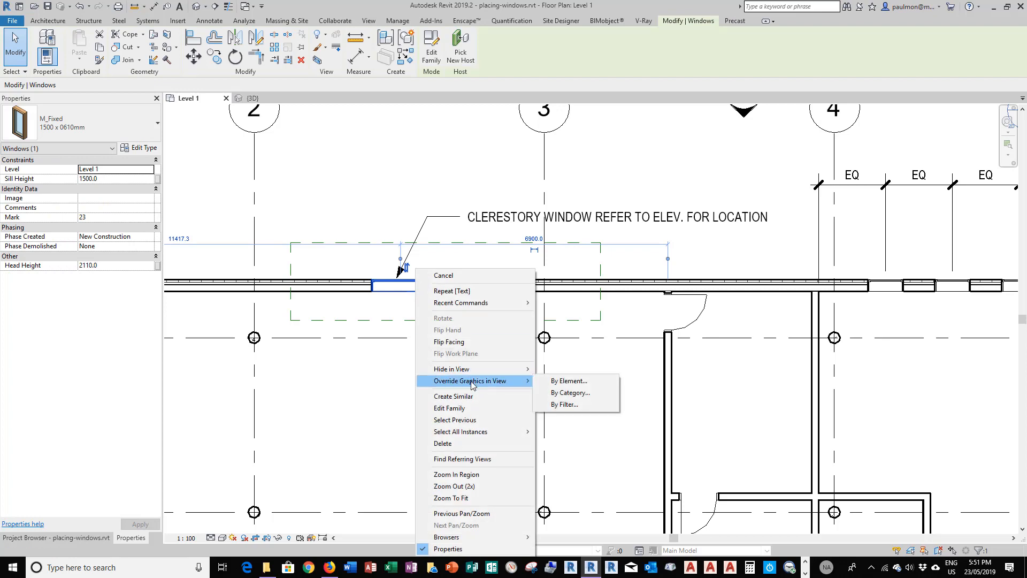
left_click(562, 383)
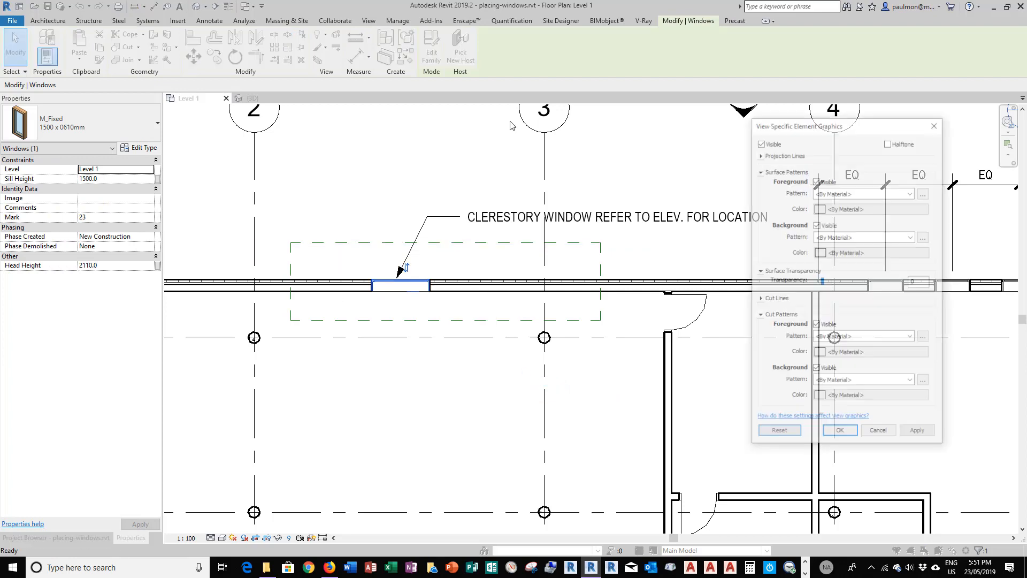
left_click(760, 300)
left_click(866, 311)
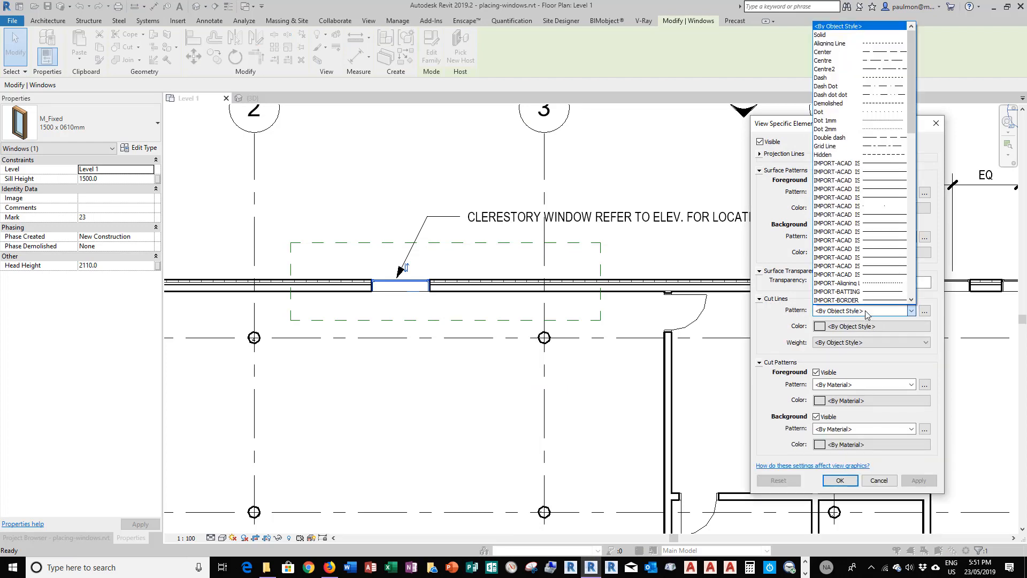
left_click(866, 122)
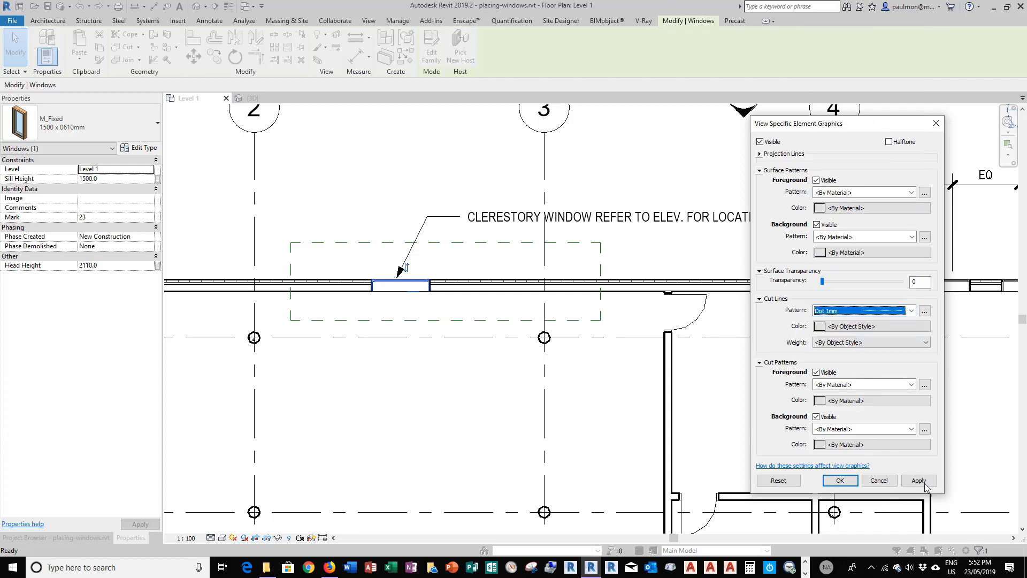
left_click(919, 480)
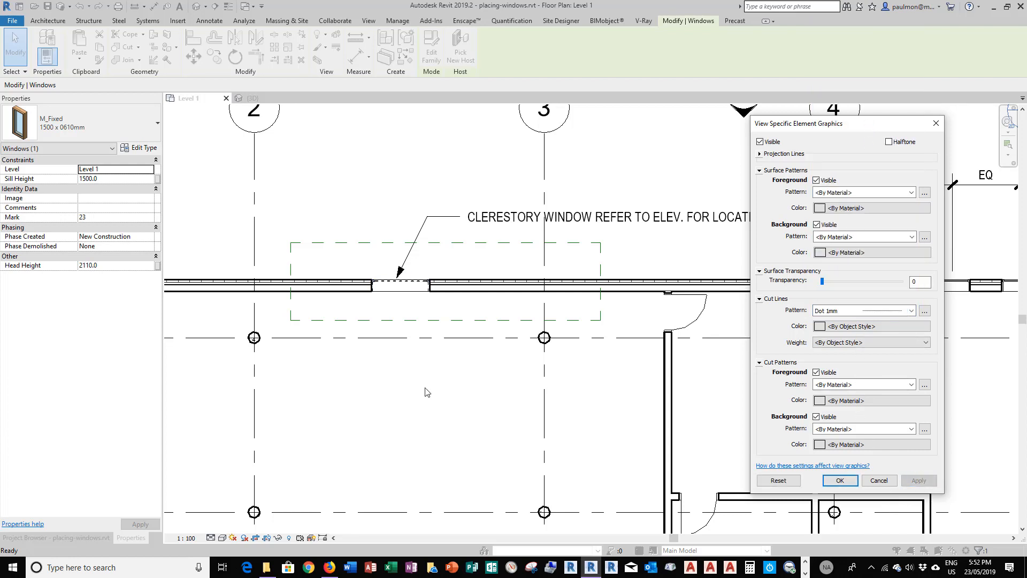
left_click(840, 481)
left_click(369, 166)
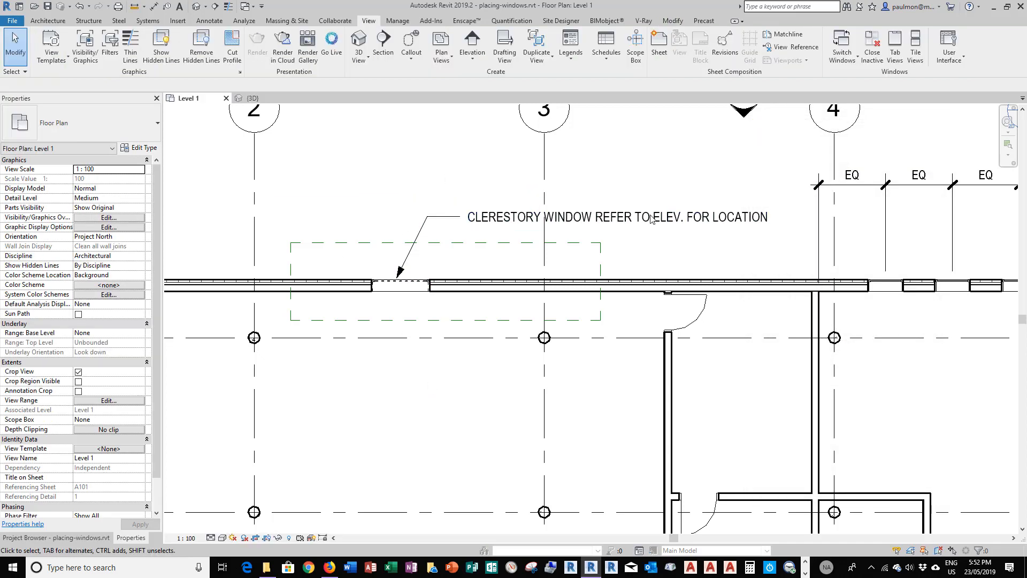
Narrow the clerestory note so it wraps onto three lines and move it above the plan region between grids 2 and 3
left_click(738, 218)
left_click_drag(776, 216, 608, 219)
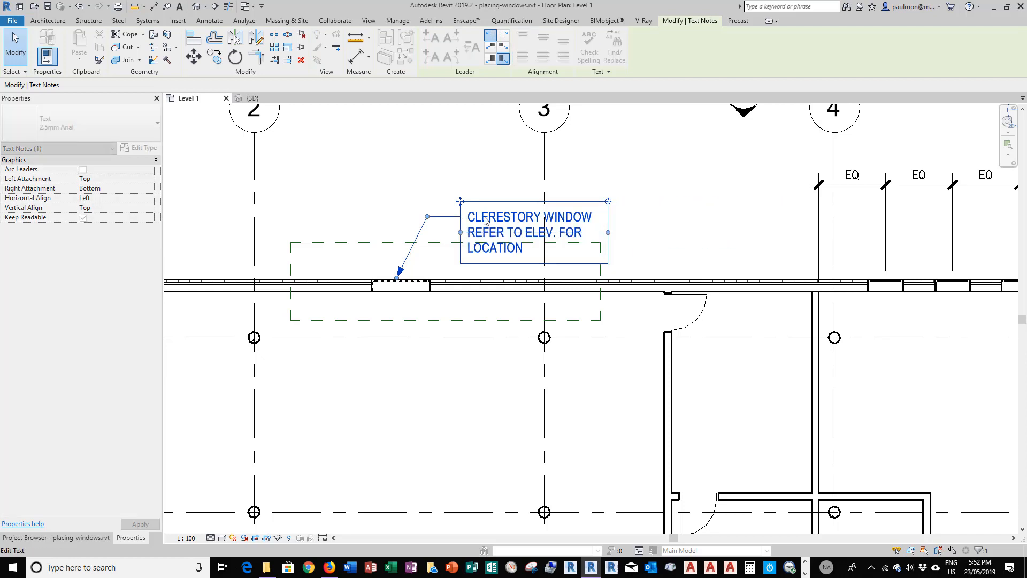
left_click_drag(484, 220, 339, 166)
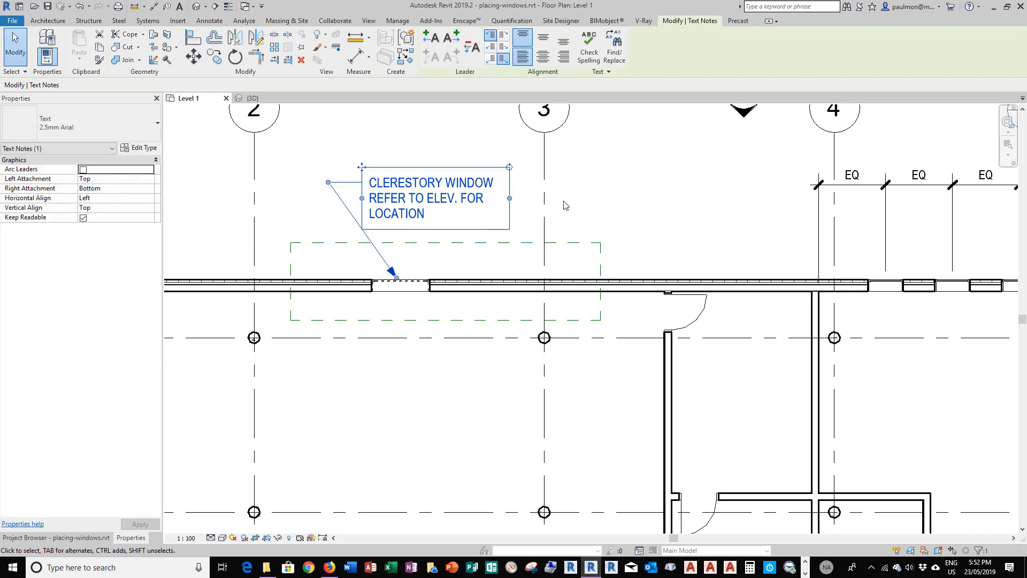
Set the clerestory note's left leader attachment to Middle
left_click(490, 47)
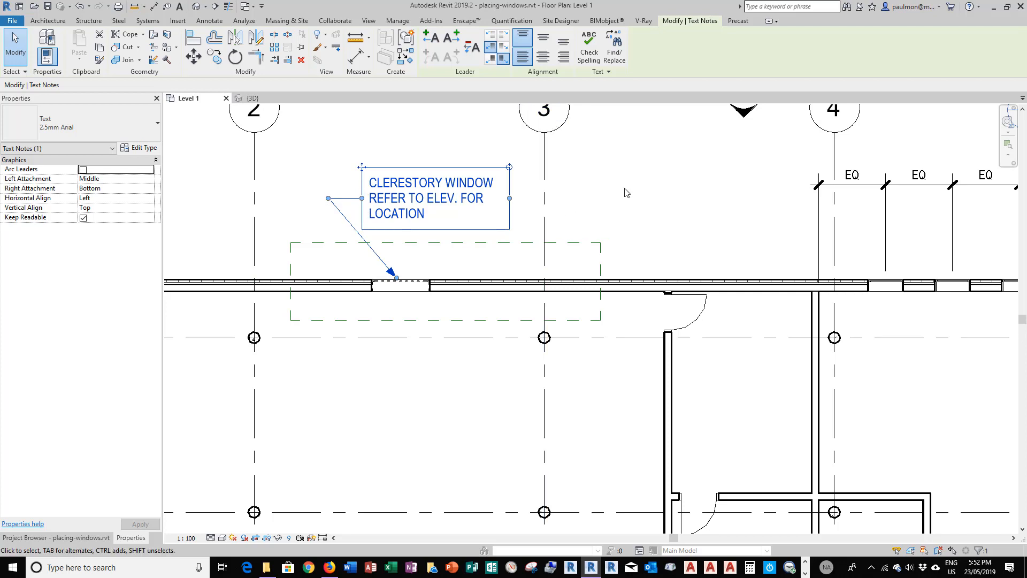
left_click(622, 207)
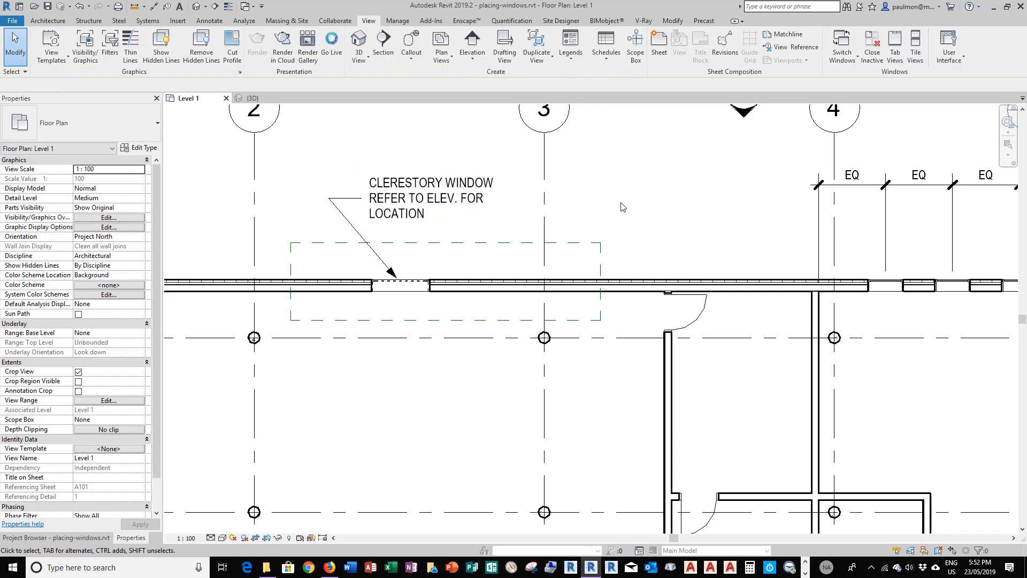
scroll(589, 217, "down", 3)
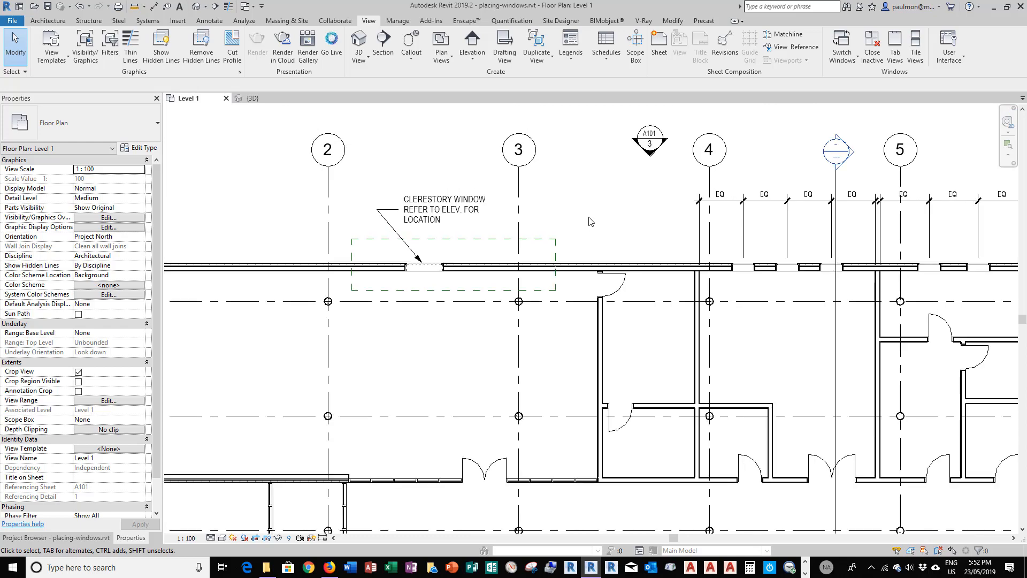